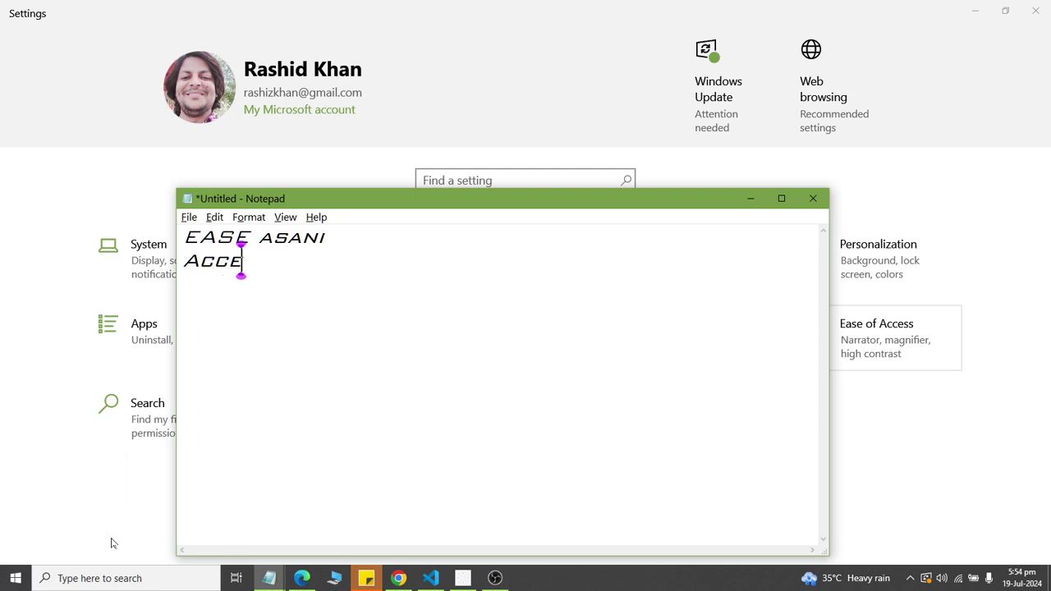
# - Complete the second line of the note so it reads "Access istemal use karna"
pyautogui.write('istemal')
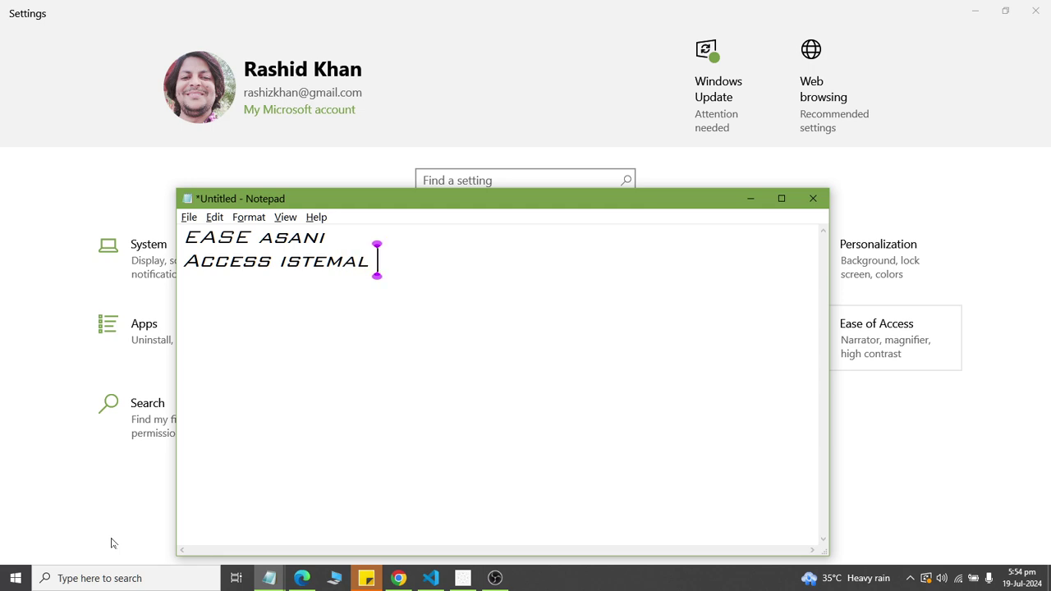
pyautogui.write(' os')
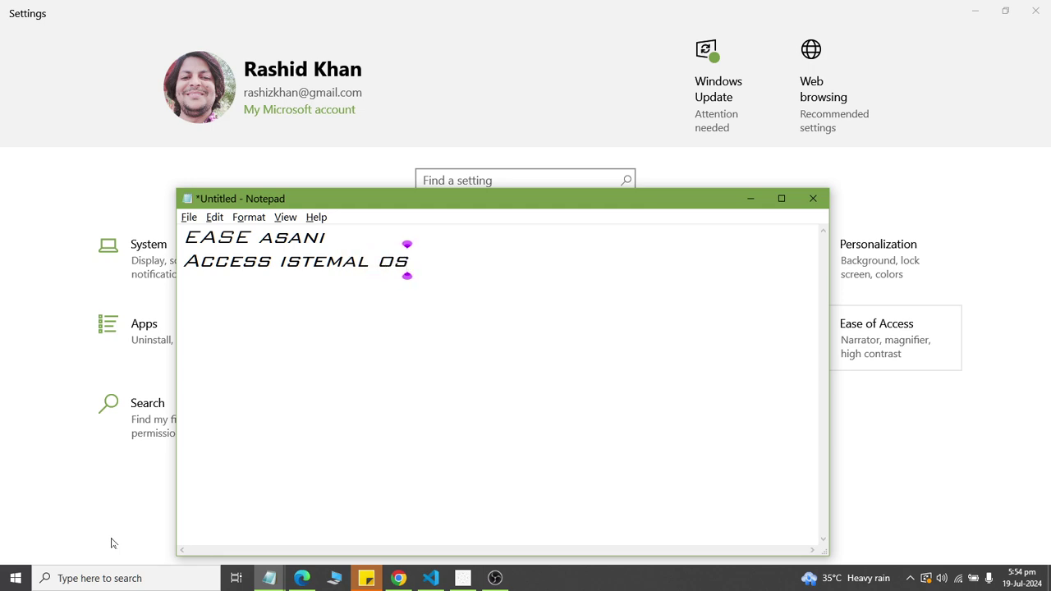
pyautogui.press('BackSpace')
pyautogui.write('us')
pyautogui.press('BackSpace')
pyautogui.press('BackSpace')
pyautogui.press('BackSpace')
pyautogui.write('use karna')
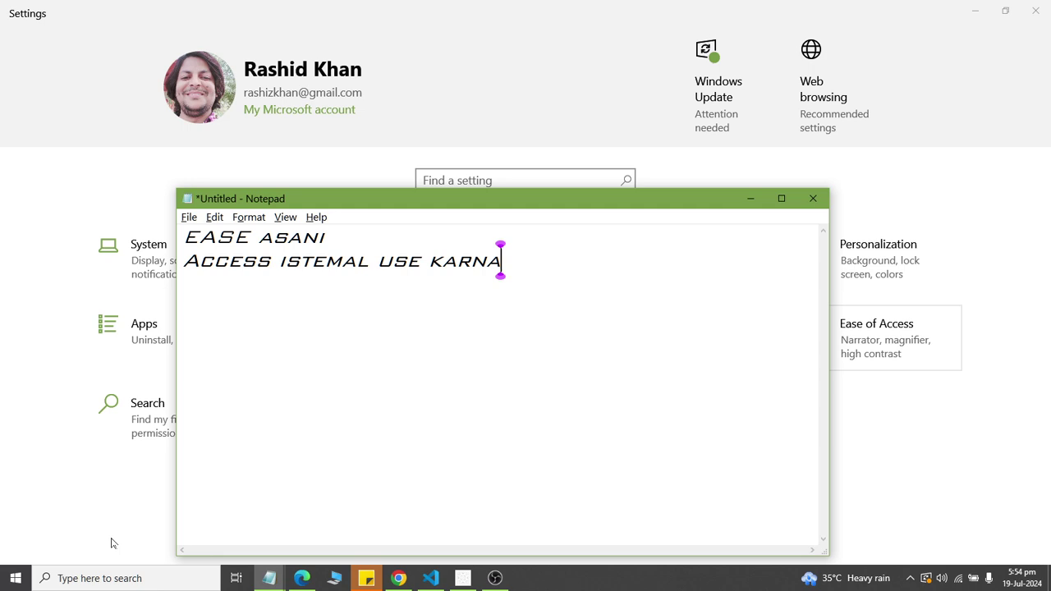
# - Close the untitled note without saving and open the Ease of Access display settings
pyautogui.hotkey('alt', 'F4')
pyautogui.press('Tab')
pyautogui.press('Return')
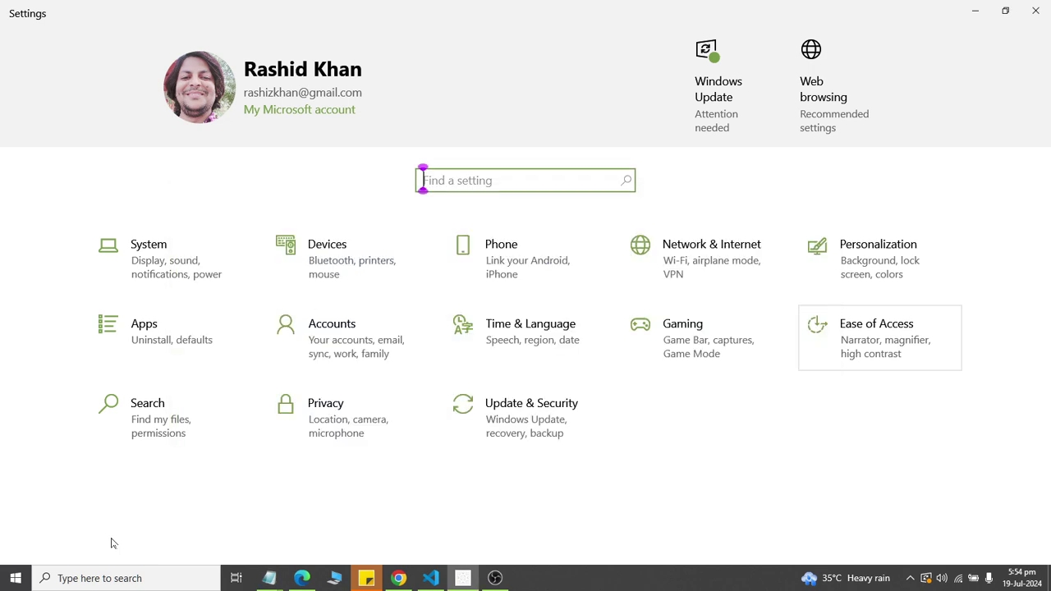
pyautogui.click(886, 342)
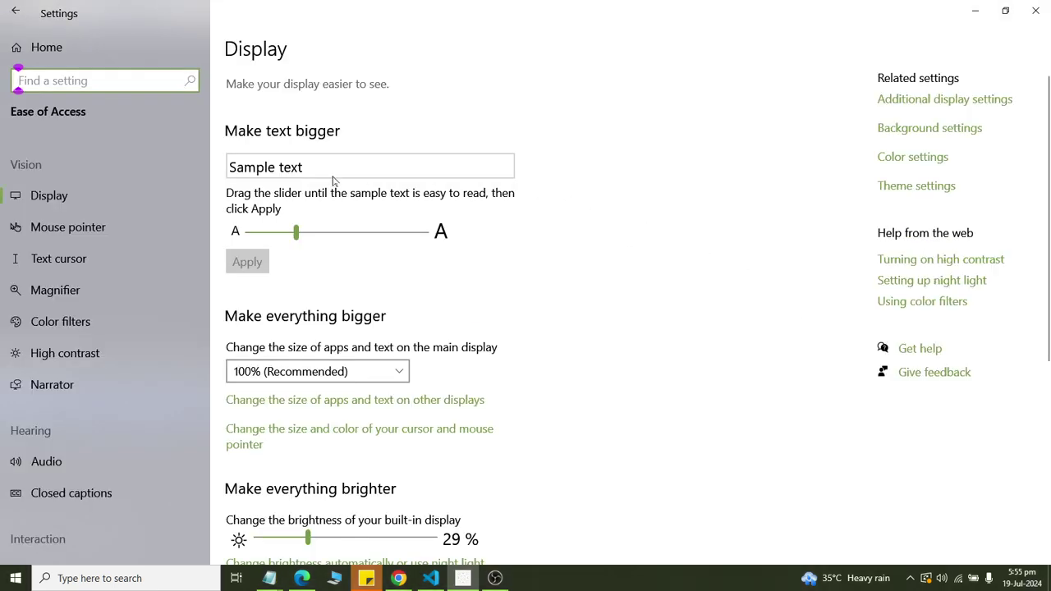
# - Restore the Settings window to a smaller size, minimize OBS, and move Settings clear of the desktop icons
pyautogui.doubleClick(377, 7)
pyautogui.click(957, 6)
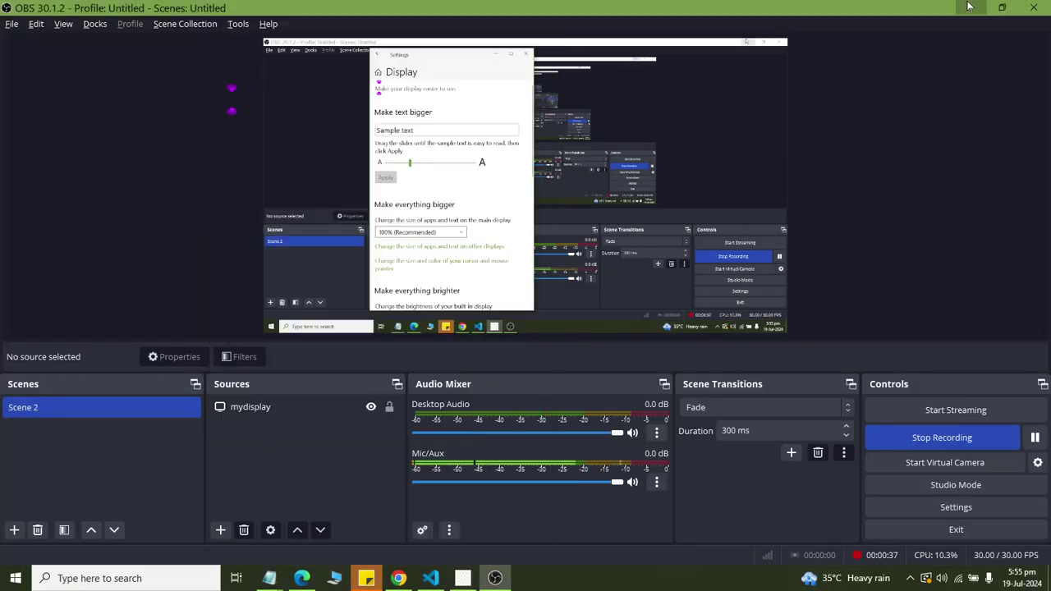
pyautogui.click(969, 7)
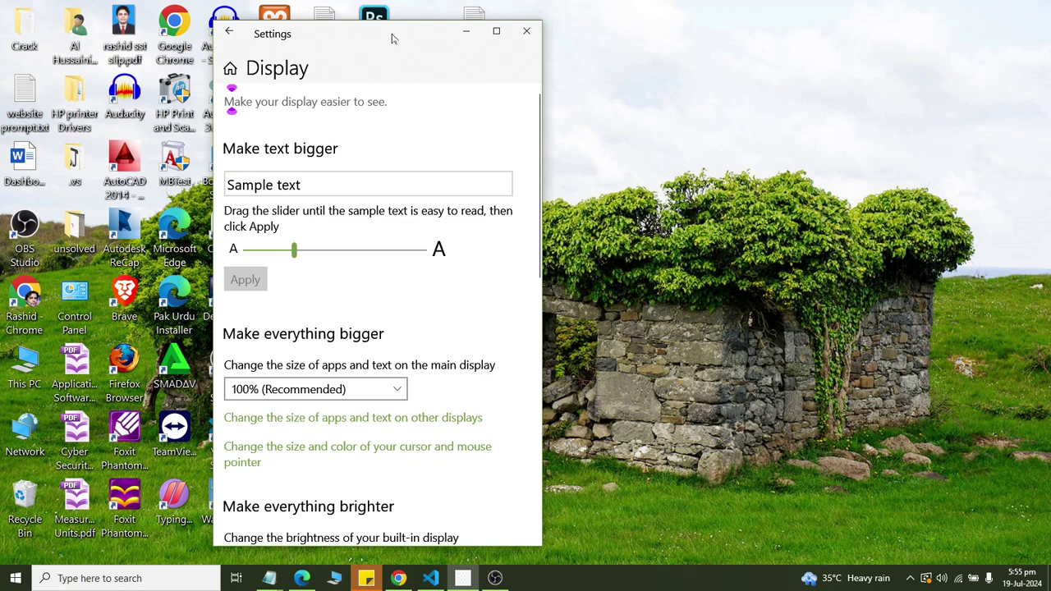
pyautogui.moveTo(392, 35); pyautogui.dragTo(865, 22)
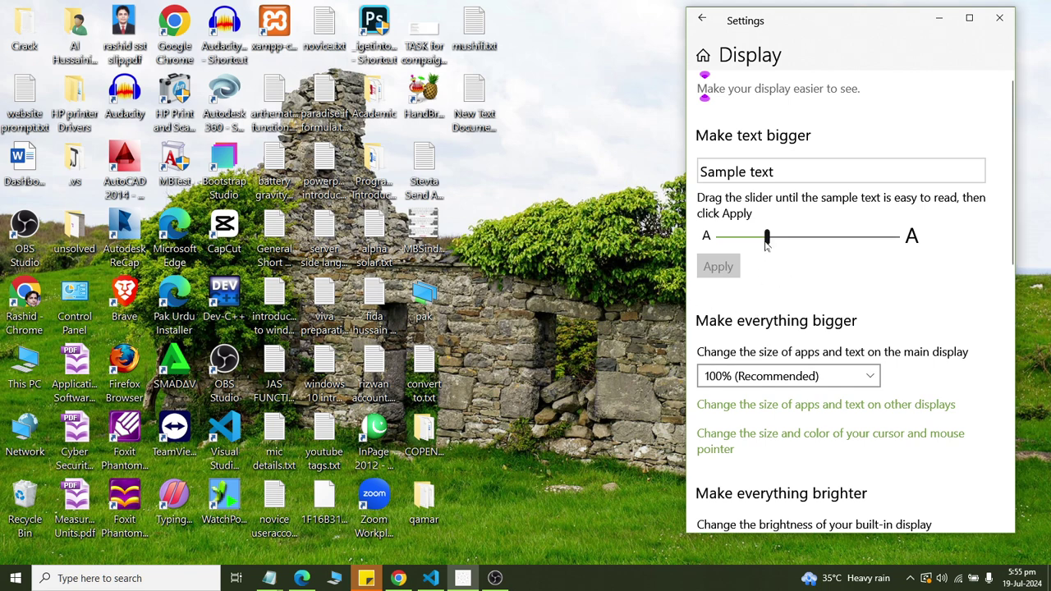
# - Apply a smaller text size for Windows and dismiss the Internet Download Manager restart prompt
pyautogui.moveTo(766, 244); pyautogui.dragTo(739, 247)
pyautogui.click(721, 267)
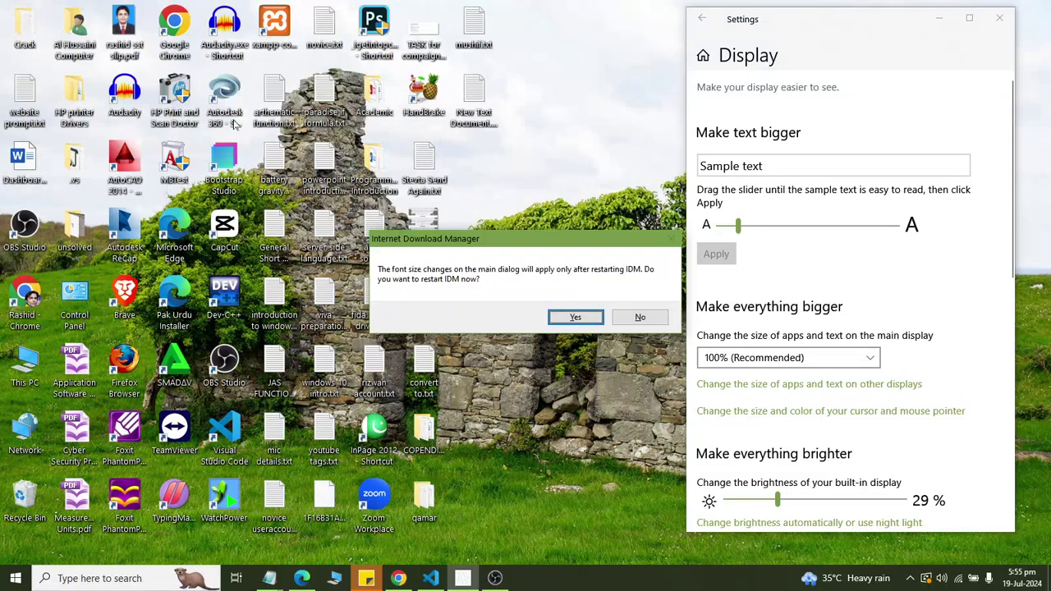
pyautogui.click(598, 322)
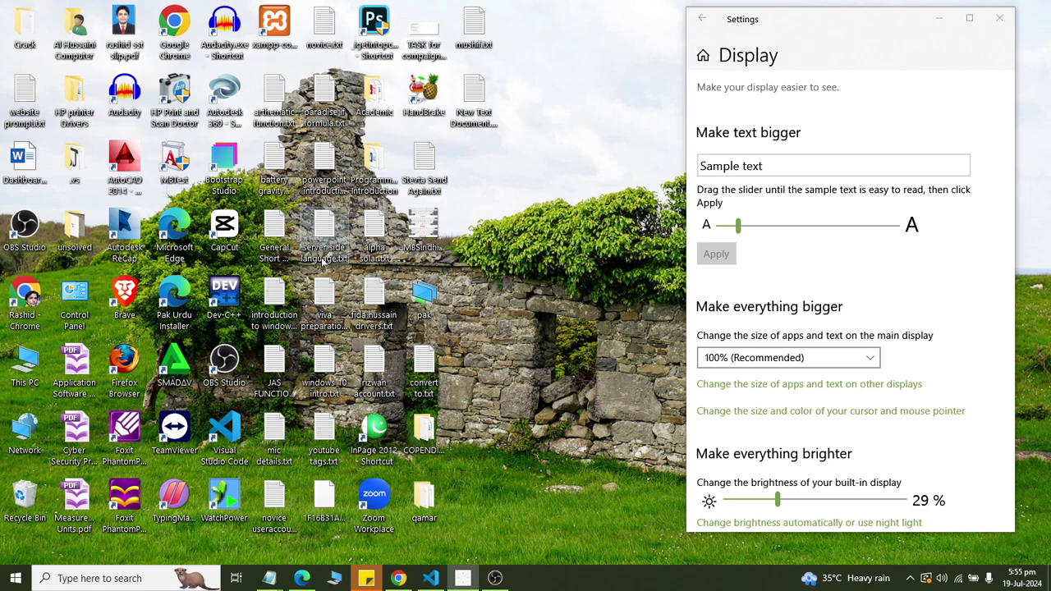
# - Apply a much larger text size for Windows and decline restarting Internet Download Manager
pyautogui.moveTo(738, 227); pyautogui.dragTo(813, 242)
pyautogui.click(726, 259)
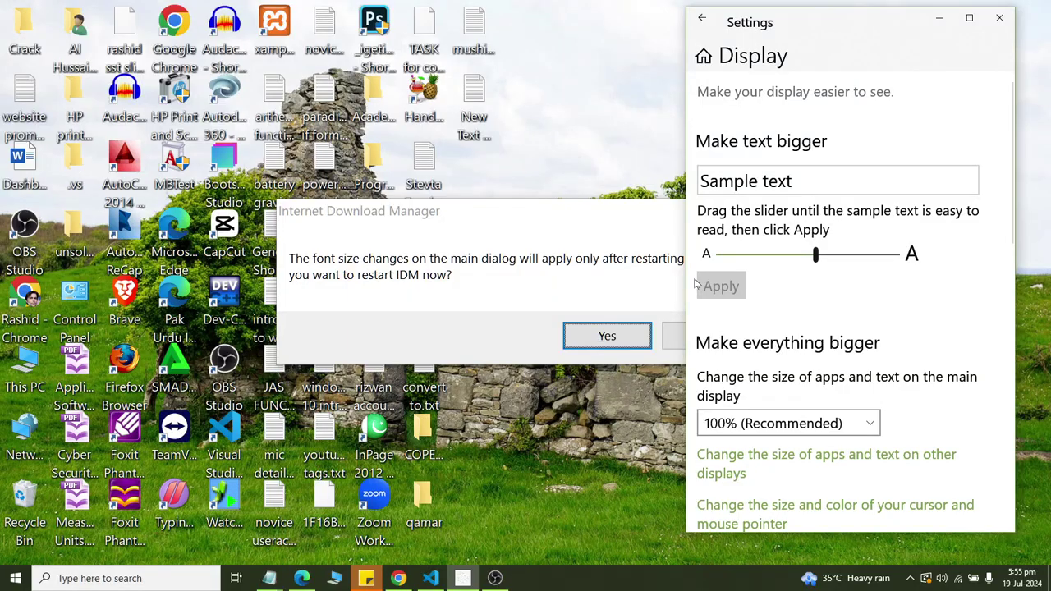
pyautogui.click(672, 336)
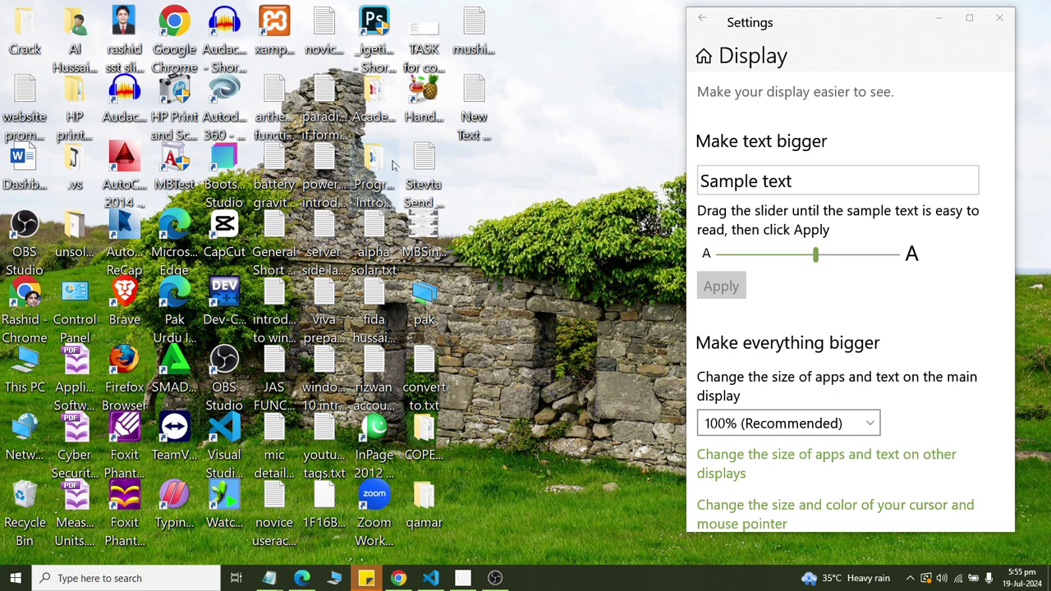
# - Set the text size to 130%, apply it, and decline restarting Internet Download Manager
pyautogui.moveTo(815, 256); pyautogui.dragTo(759, 252)
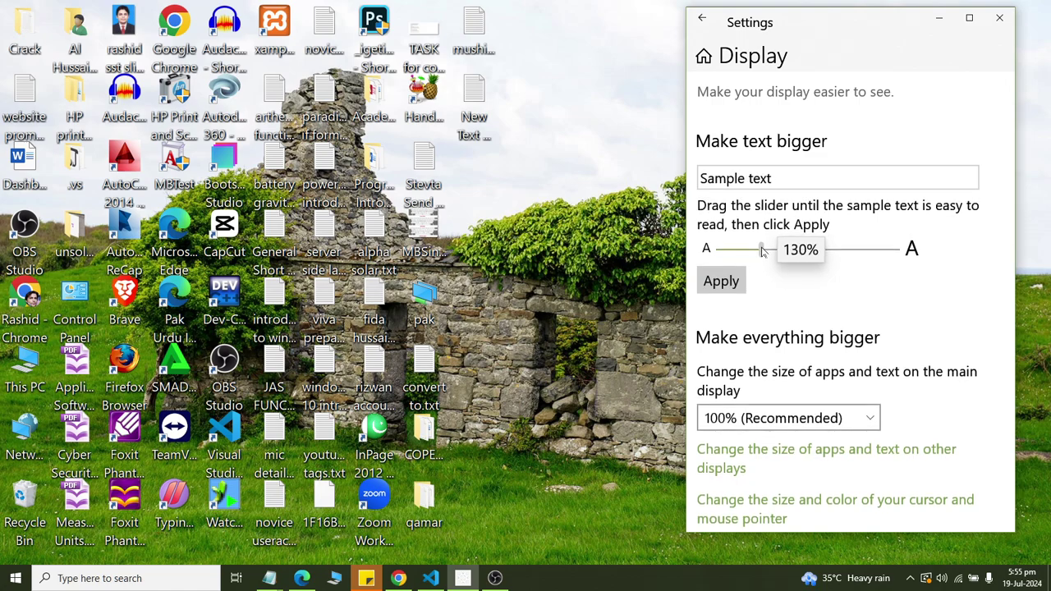
pyautogui.click(733, 281)
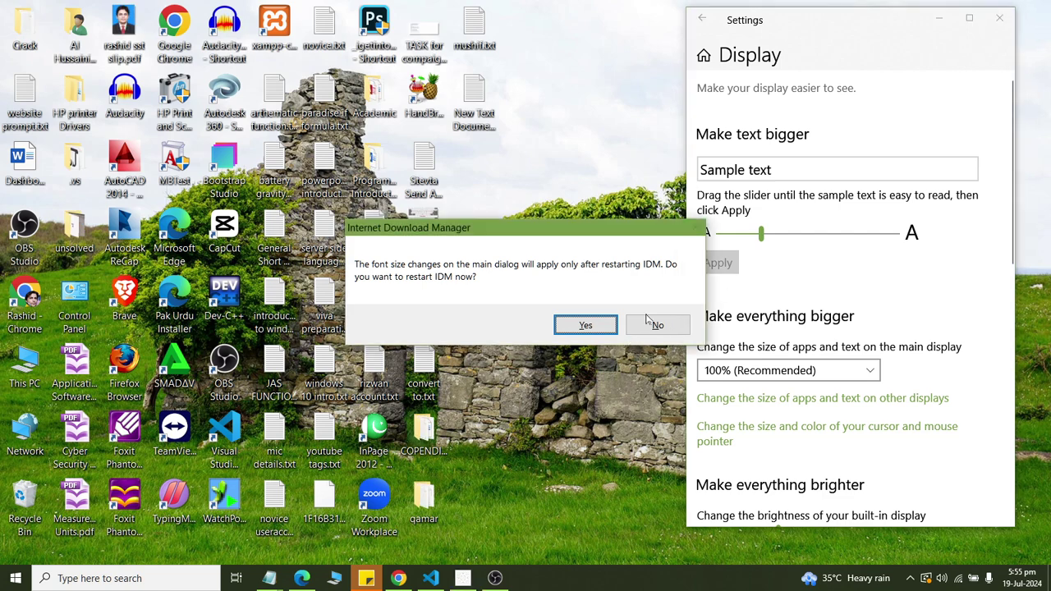
pyautogui.click(646, 324)
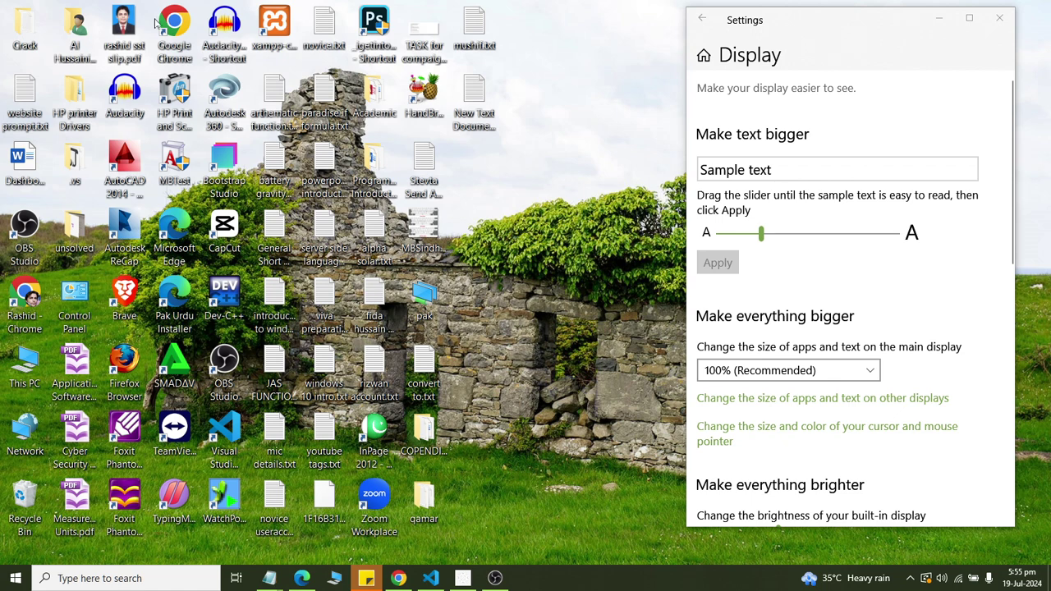
# - Try 125% as the size of apps and text on the main display and restore 100% (Recommended)
pyautogui.scroll(-3, 821, 307)
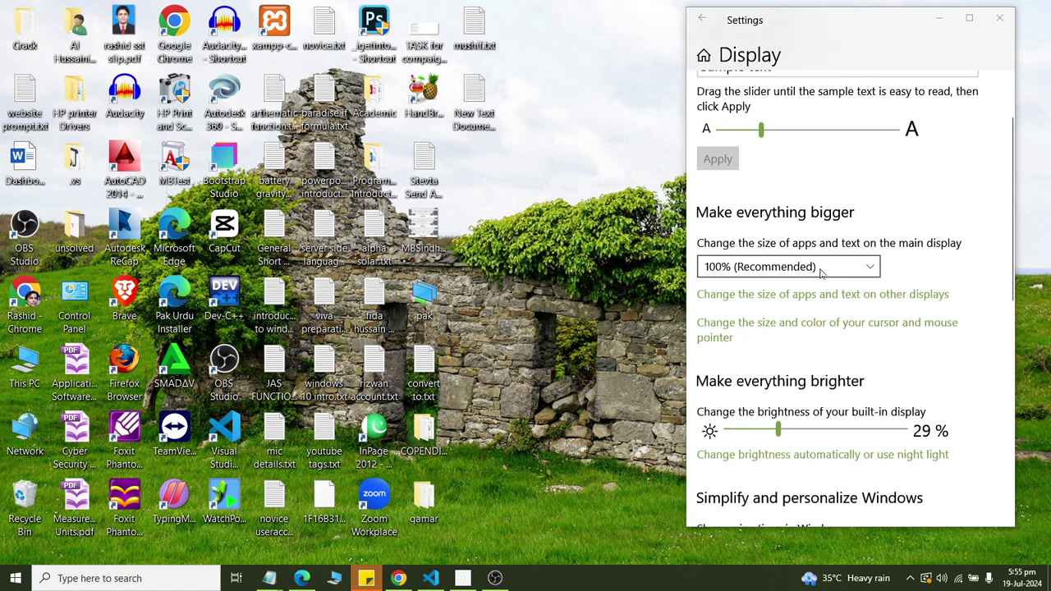
pyautogui.click(821, 271)
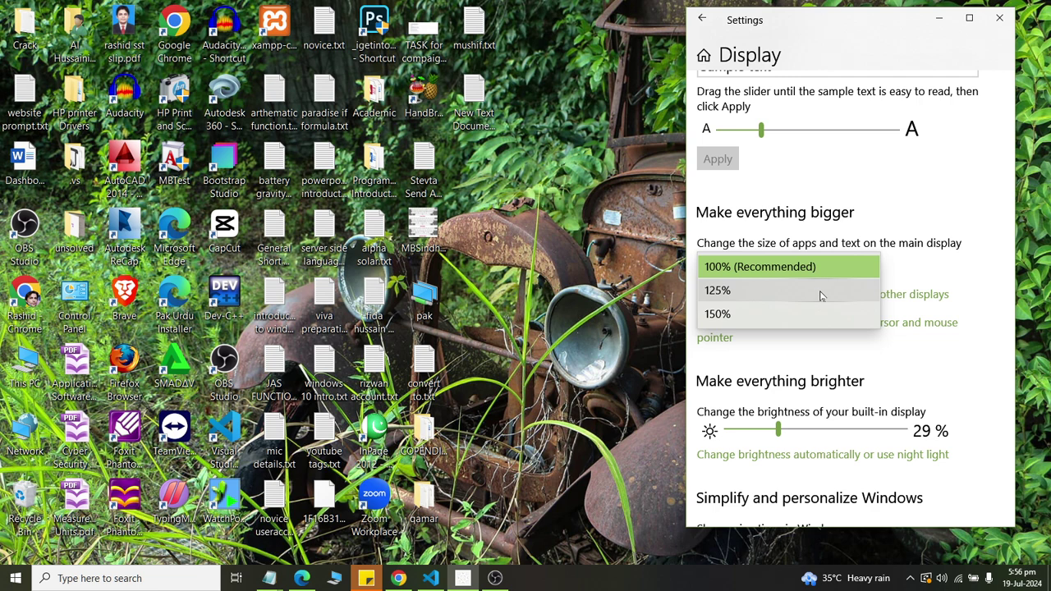
pyautogui.click(821, 295)
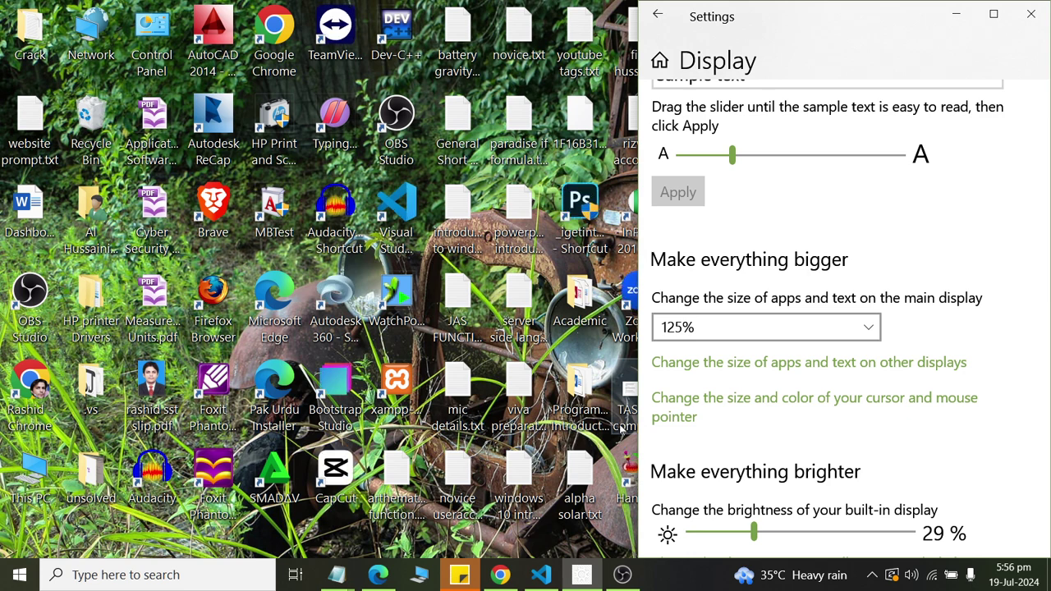
pyautogui.click(781, 330)
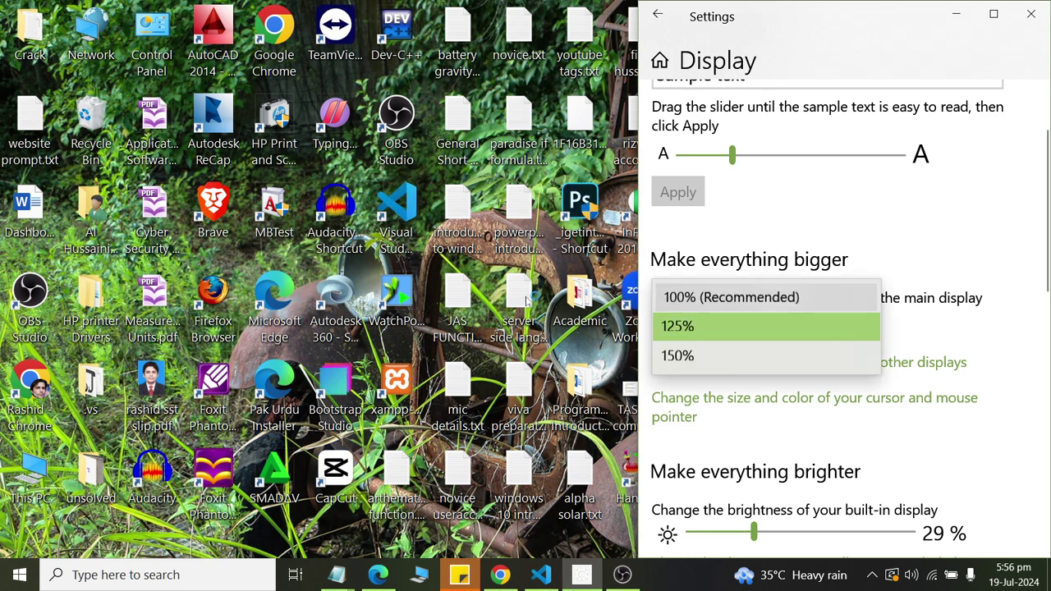
pyautogui.click(739, 297)
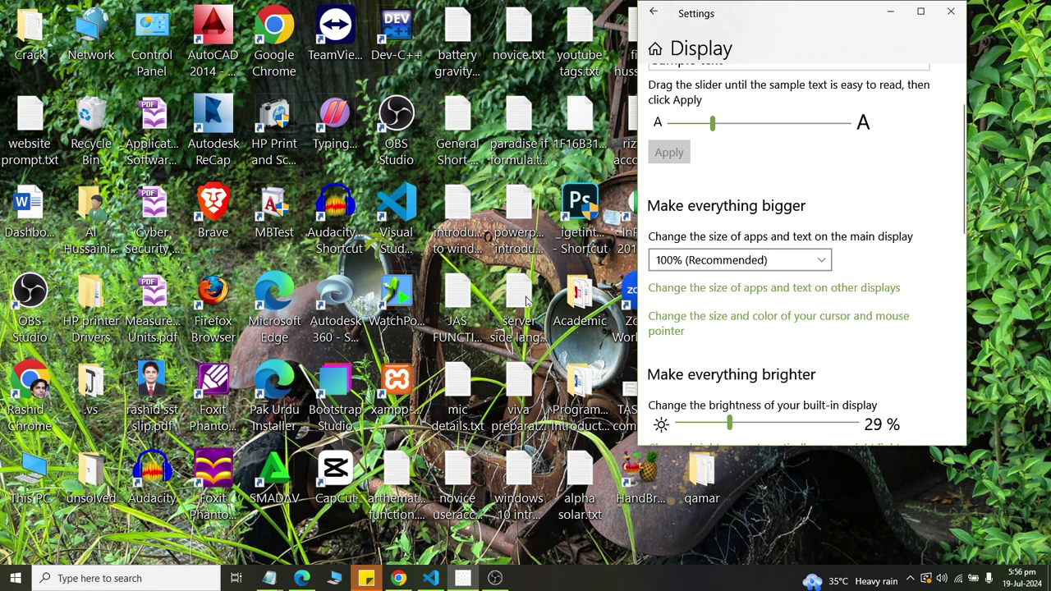
# - Set the brightness of the built-in display to 28 %
pyautogui.scroll(-3, 696, 300)
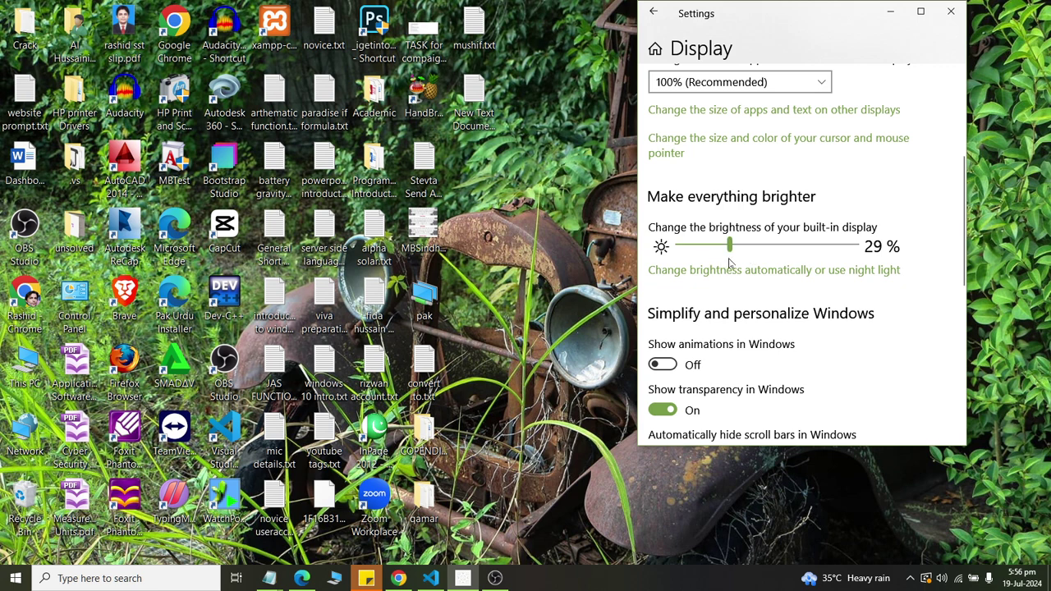
pyautogui.moveTo(729, 254)
pyautogui.mouseDown()
pyautogui.moveTo(711, 251)
pyautogui.moveTo(733, 250)
pyautogui.mouseUp()
# - View the available durations for showing notifications and leave the list without choosing another one
pyautogui.scroll(-5, 730, 204)
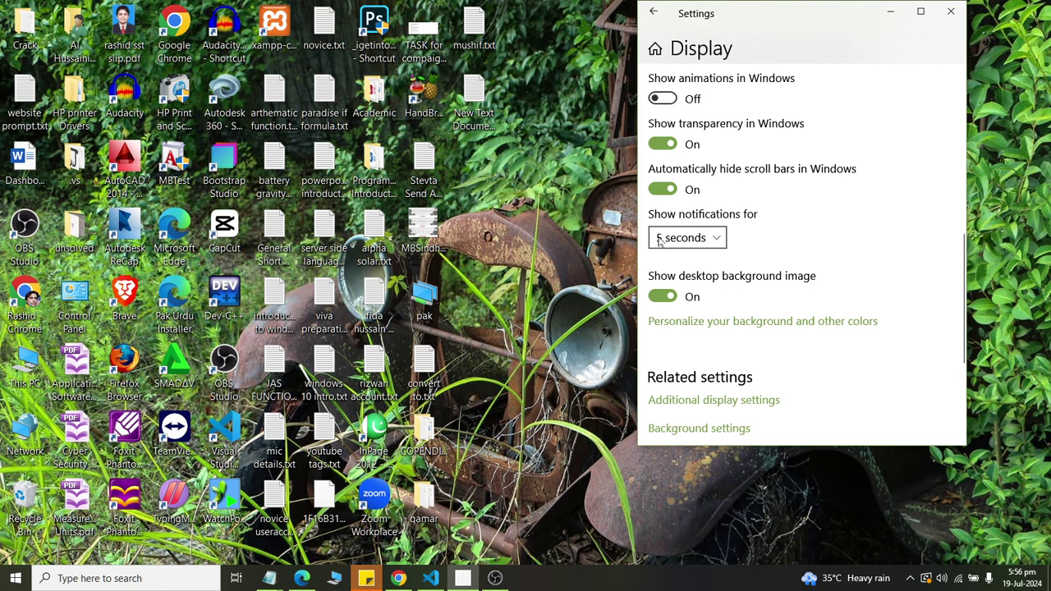
pyautogui.click(665, 240)
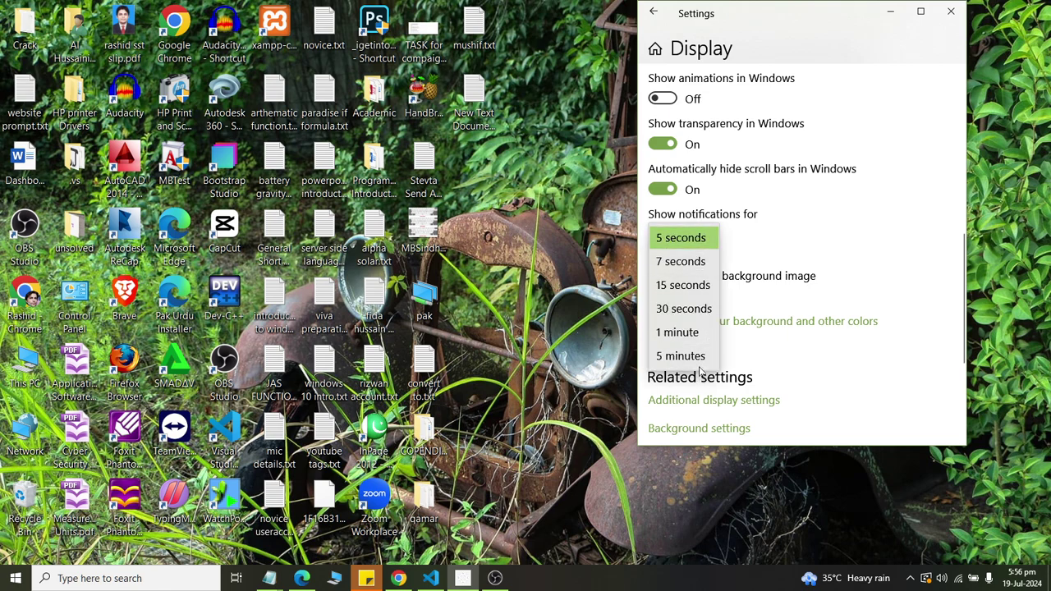
pyautogui.click(846, 245)
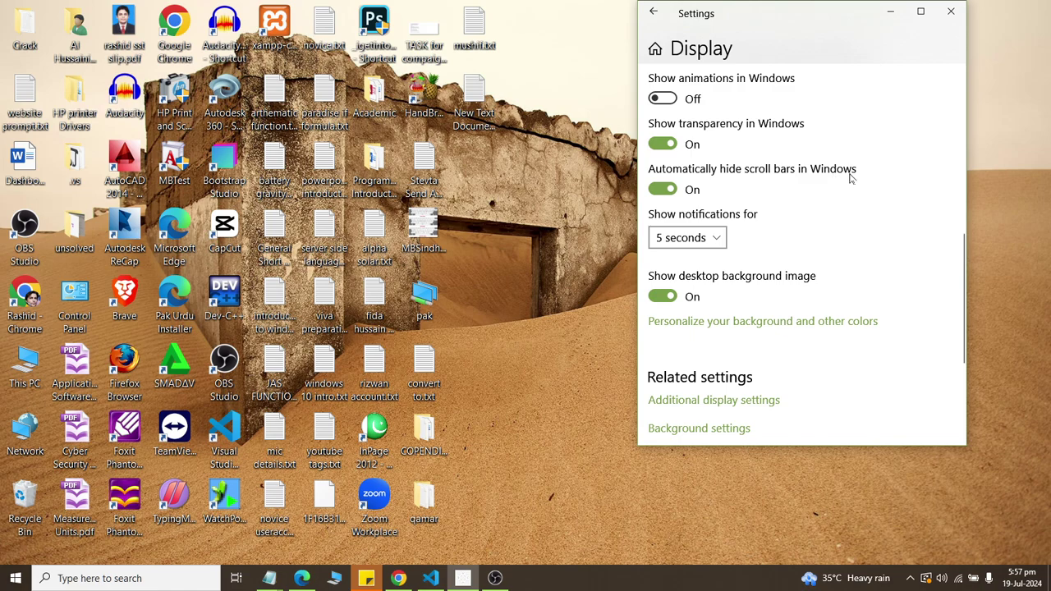
# - Open the Crack folder from the desktop, browse to Documents to examine its scroll bar, and close File Explorer
pyautogui.click(24, 29)
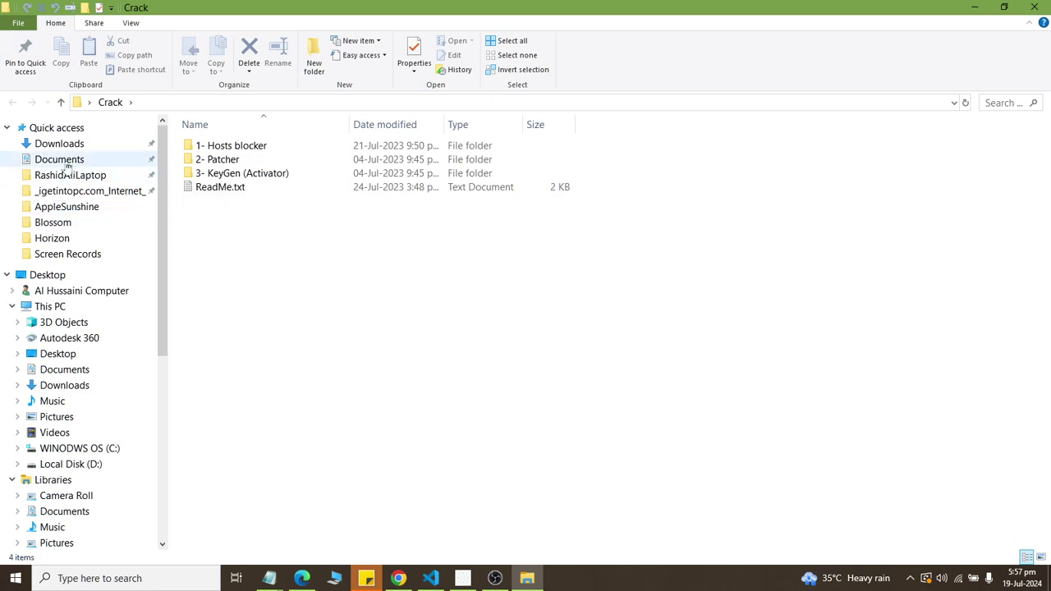
pyautogui.click(66, 161)
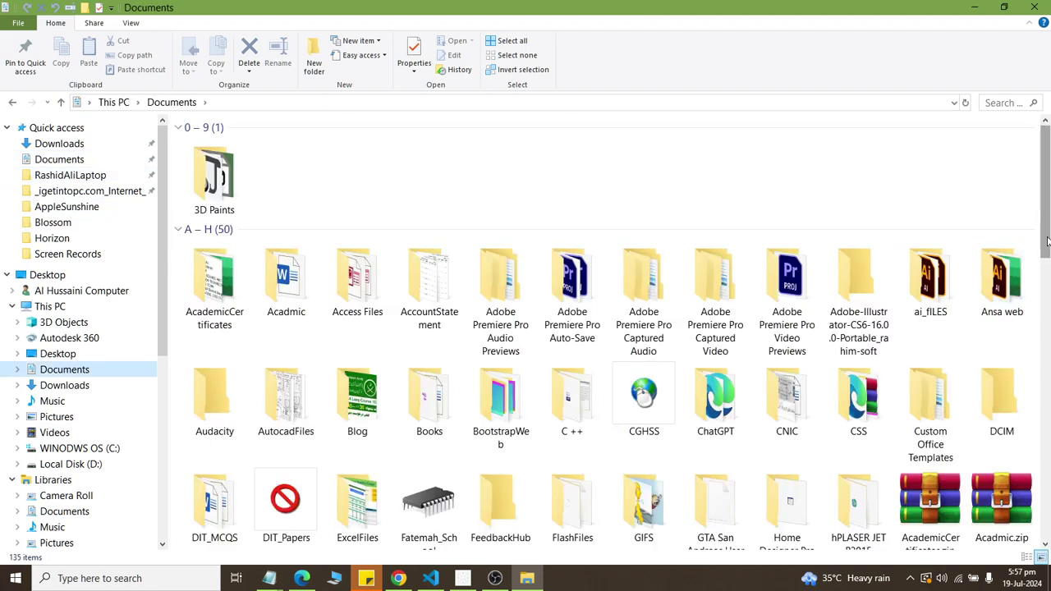
pyautogui.moveTo(1046, 242); pyautogui.dragTo(1033, 169)
pyautogui.click(1034, 8)
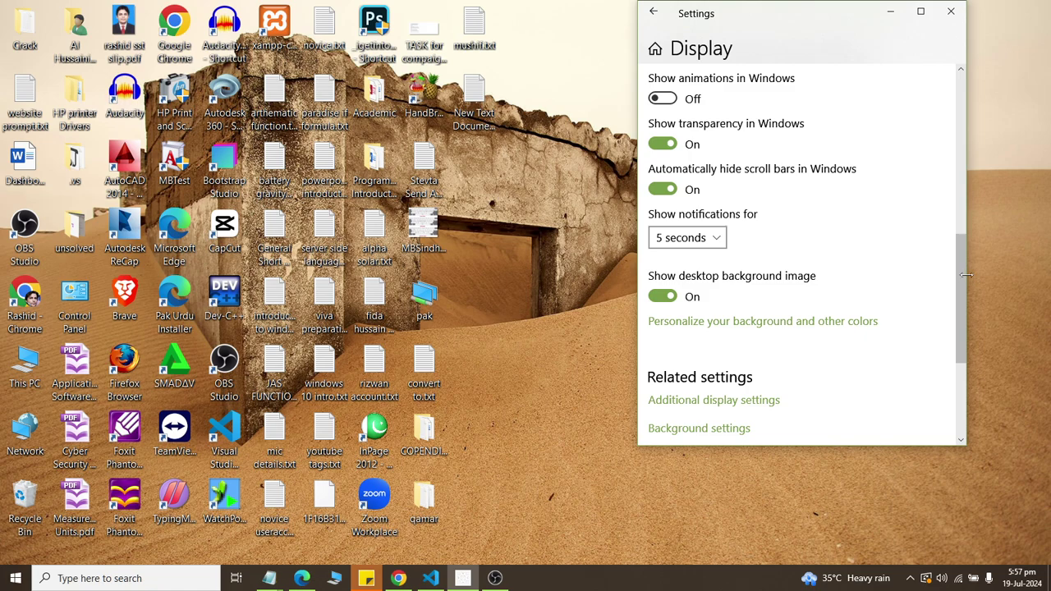
# - Turn automatic hiding of scroll bars in Windows off and back on
pyautogui.click(525, 249)
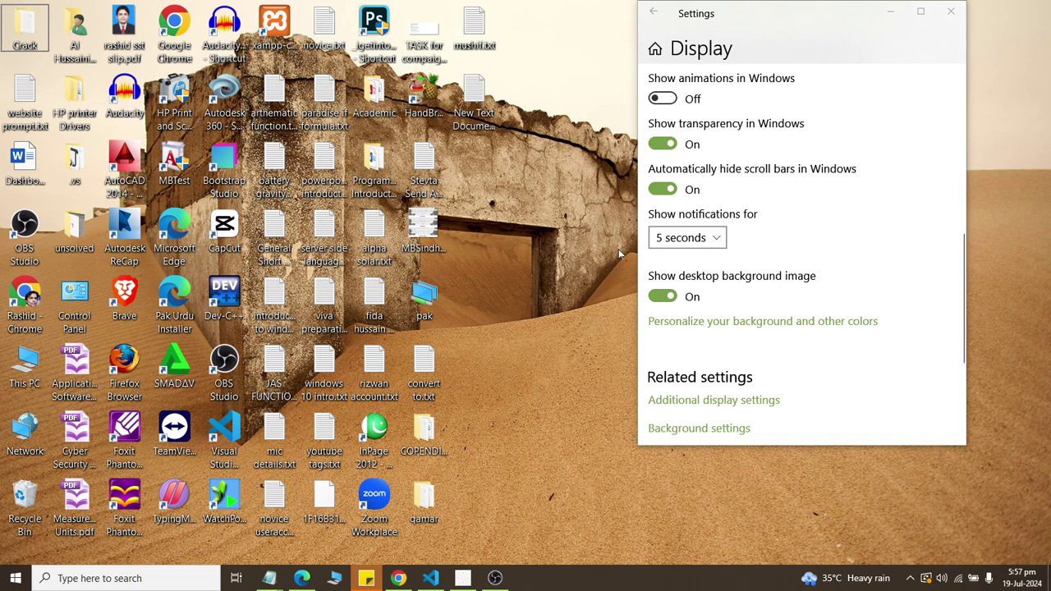
pyautogui.click(661, 190)
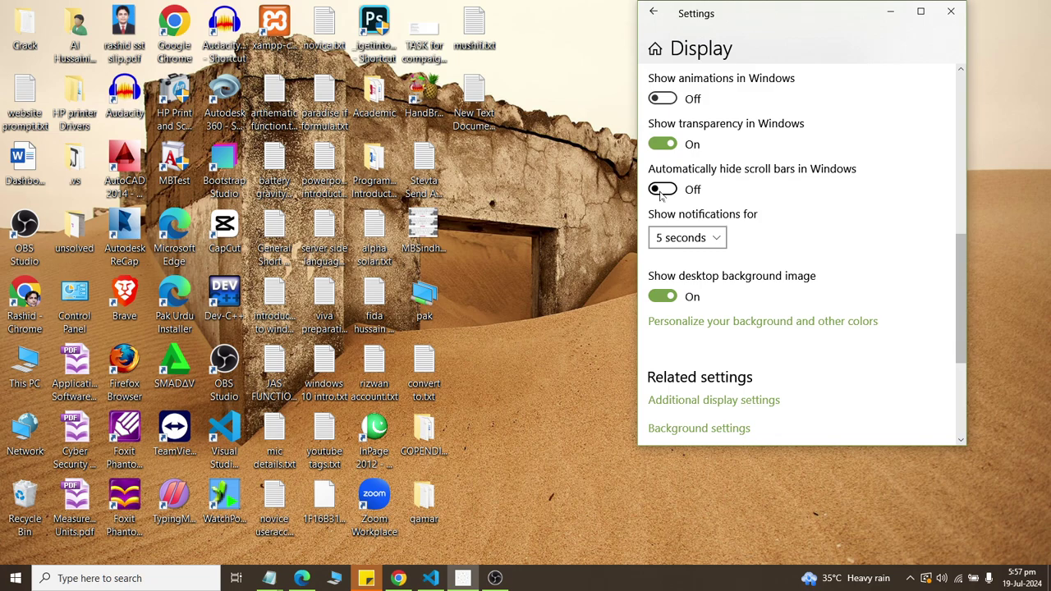
pyautogui.click(662, 189)
# - Open the Mouse pointer settings under Ease of Access and make the pointer slightly larger
pyautogui.scroll(-3, 911, 252)
pyautogui.scroll(10, 833, 169)
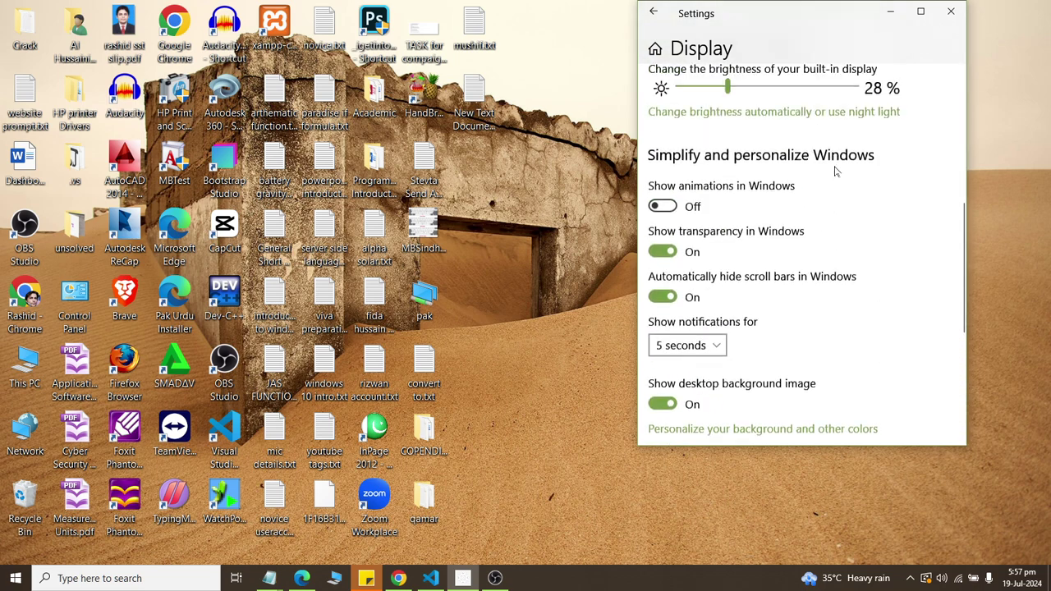
pyautogui.click(652, 21)
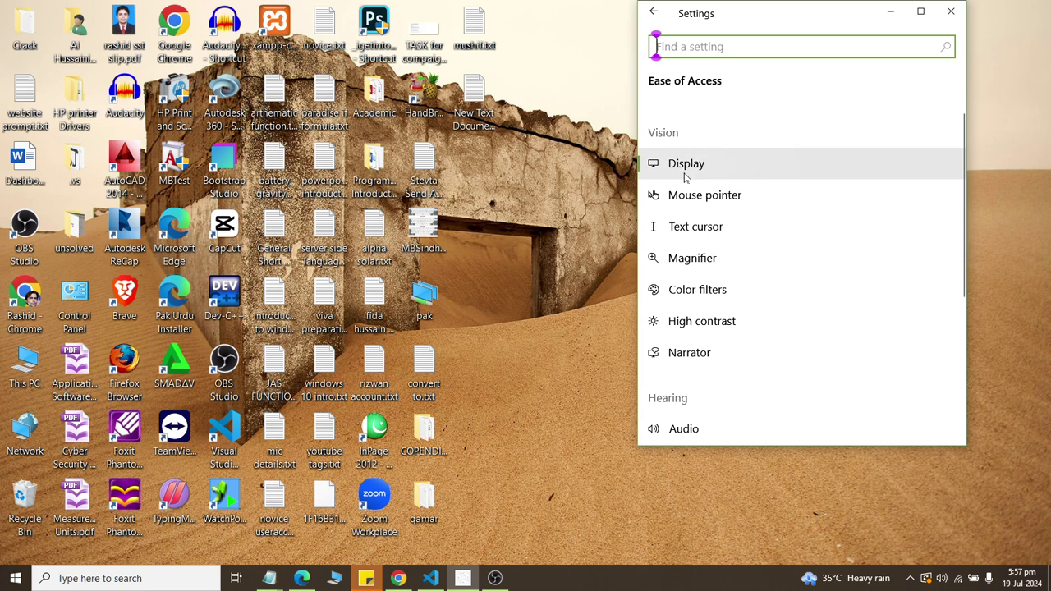
pyautogui.click(690, 197)
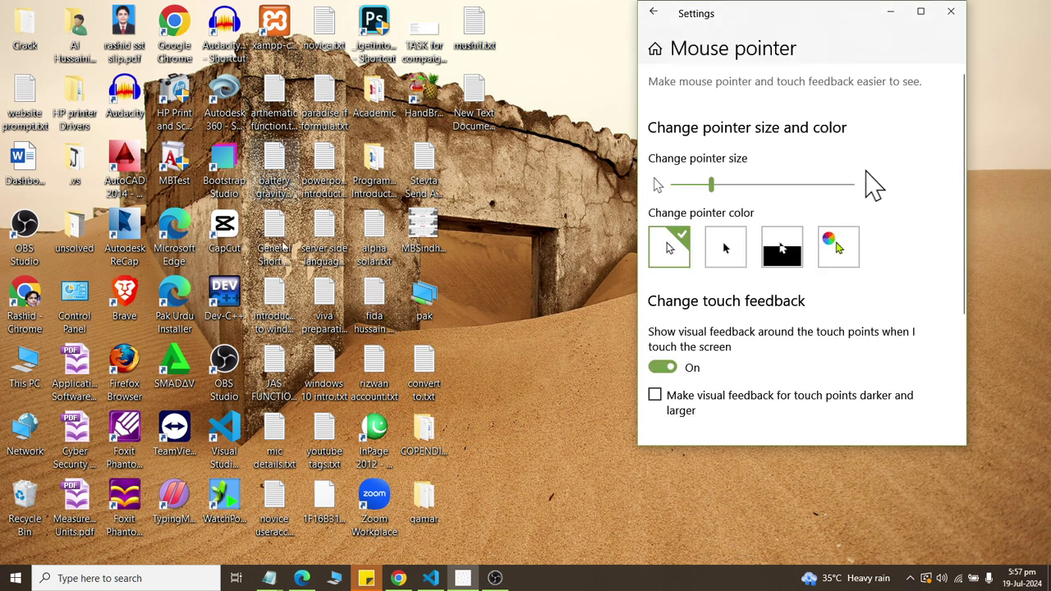
pyautogui.moveTo(711, 185)
pyautogui.mouseDown()
pyautogui.moveTo(673, 188)
pyautogui.moveTo(723, 188)
pyautogui.mouseUp()
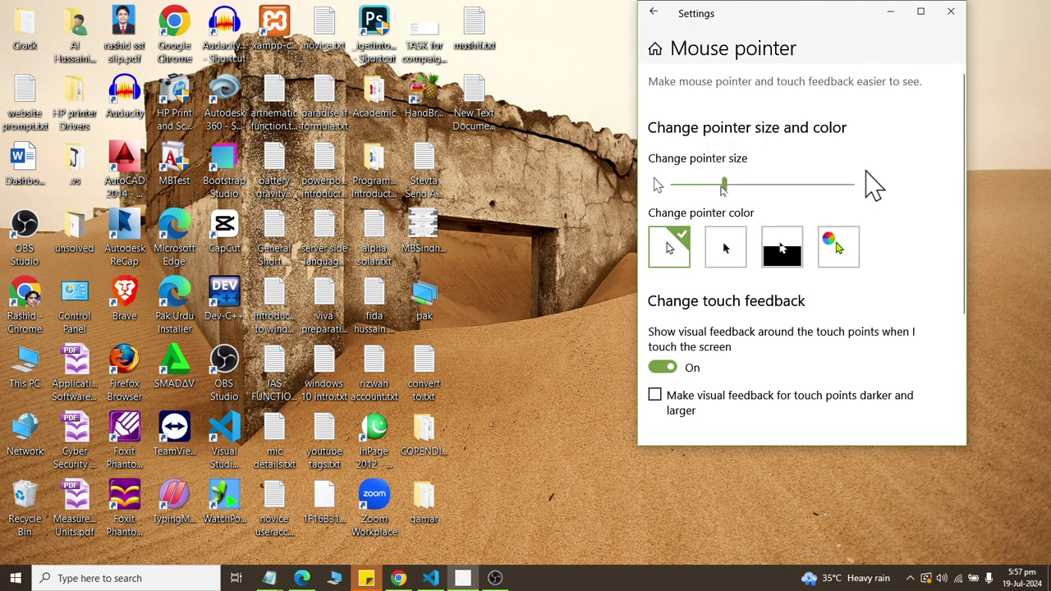
# - Try the black pointer color and select the inverted black-and-white option instead
pyautogui.click(713, 251)
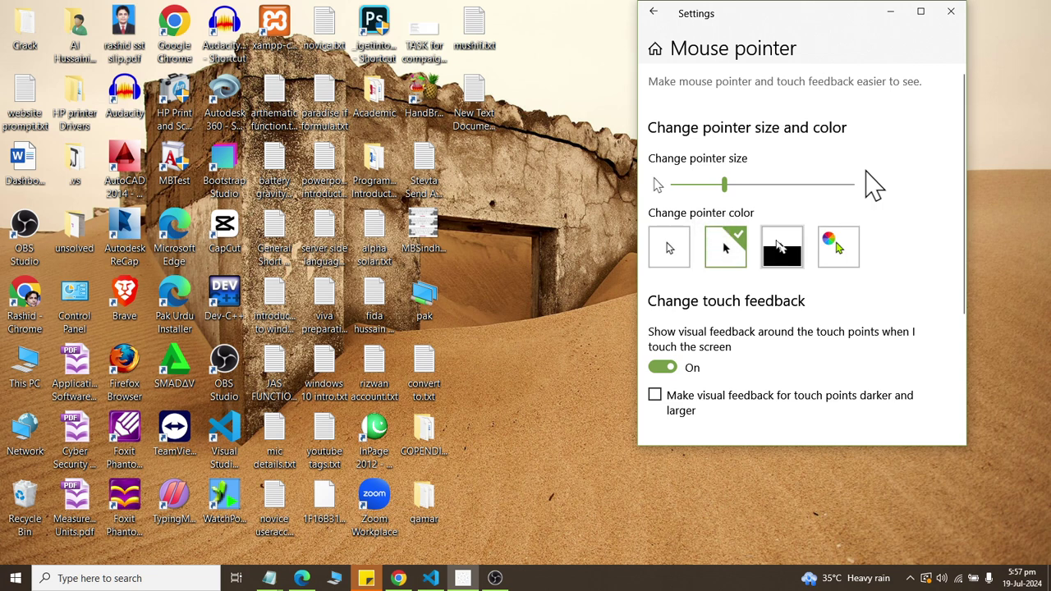
pyautogui.click(781, 232)
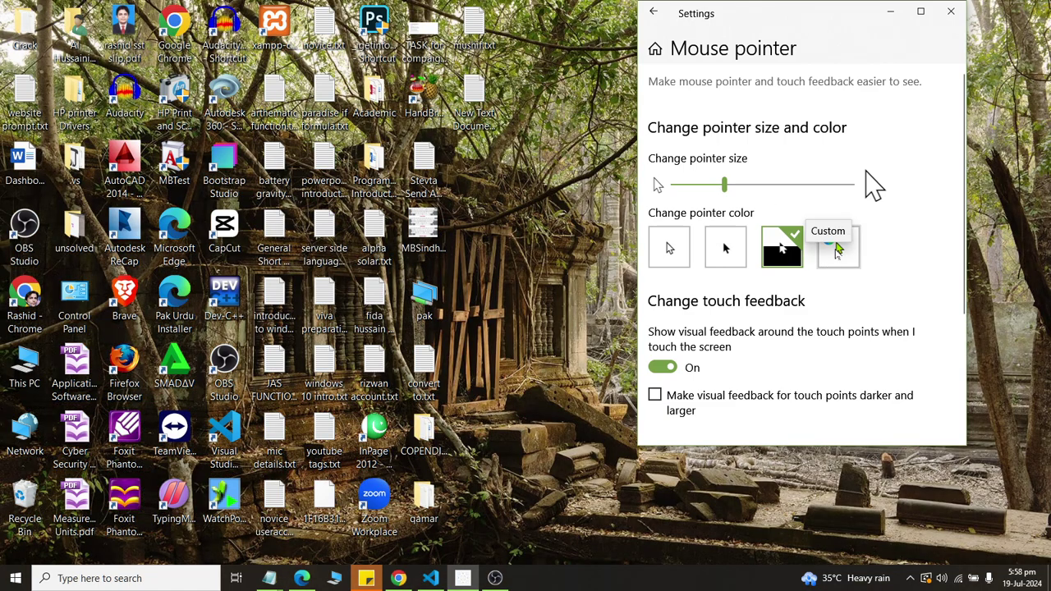
# - Leave the Mouse pointer settings and open the Text cursor settings under Ease of Access
pyautogui.scroll(-1, 831, 261)
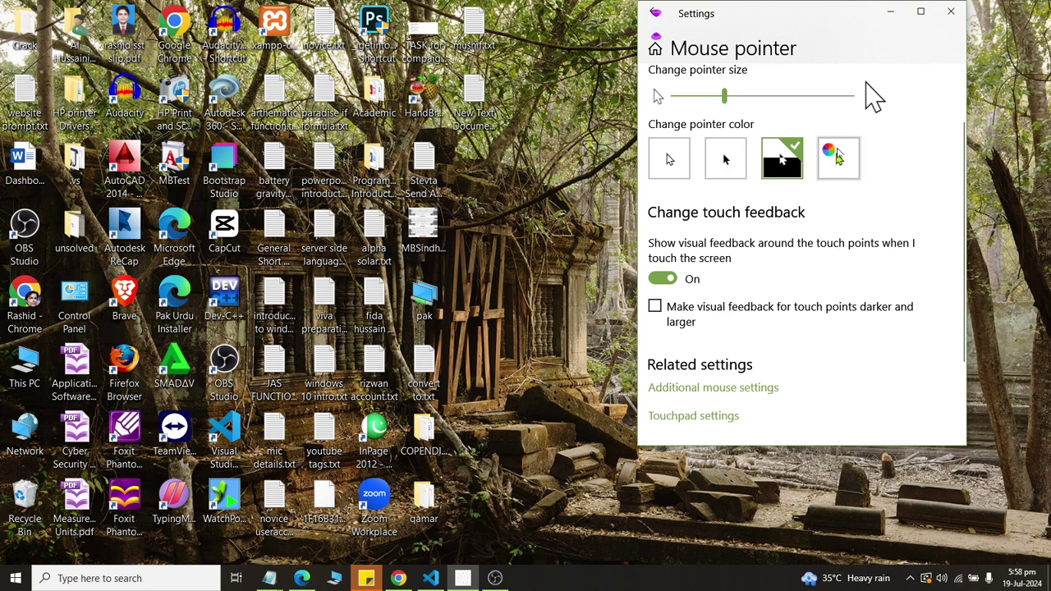
pyautogui.scroll(-2, 839, 164)
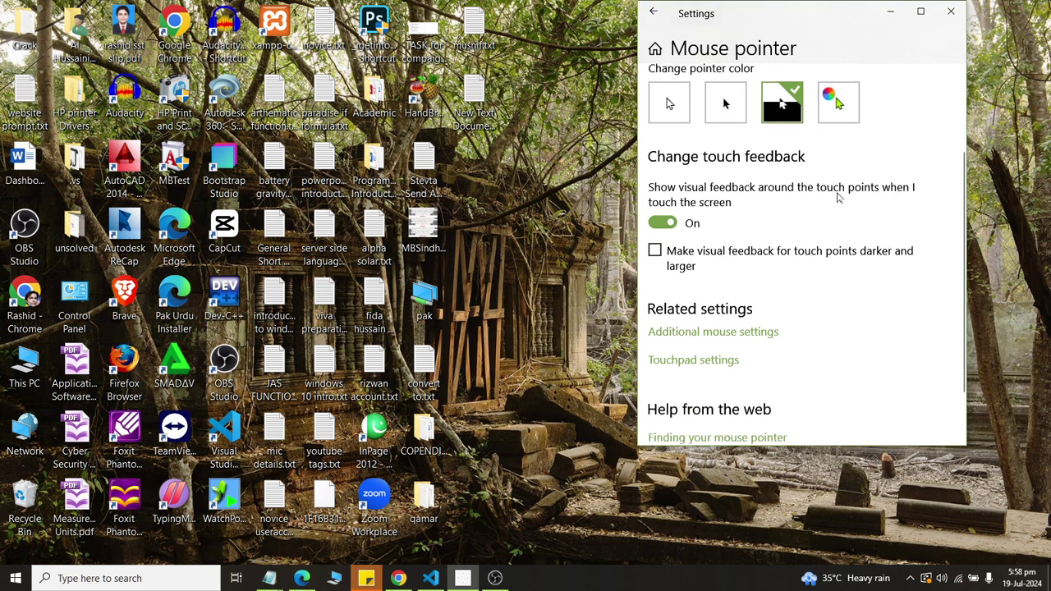
pyautogui.click(655, 14)
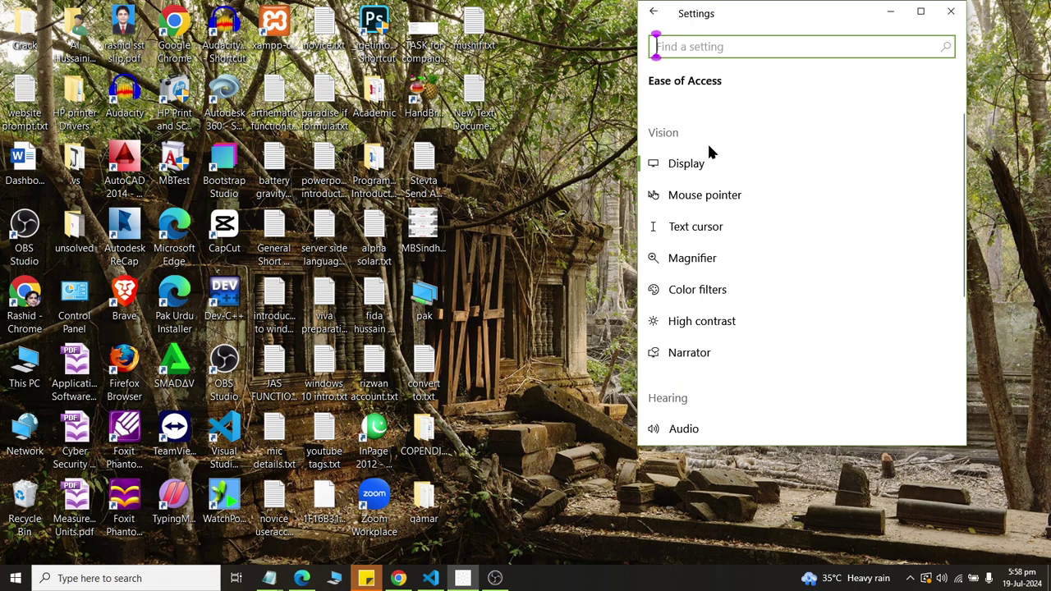
pyautogui.click(725, 228)
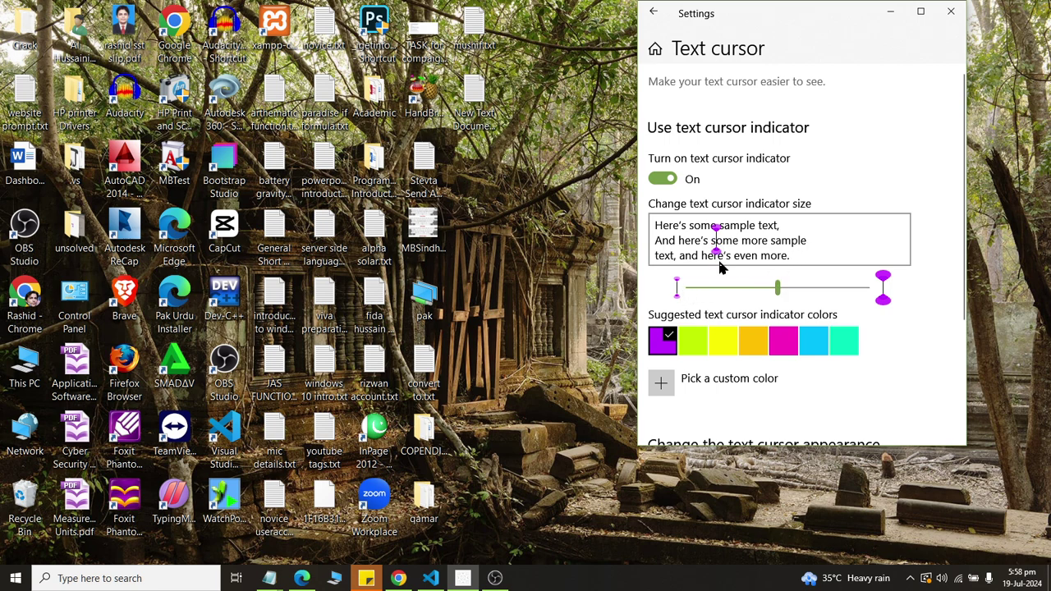
# - Bring up mushif.txt in Notepad to check the text cursor indicator, and return to the Text cursor settings
pyautogui.press('super+r')
pyautogui.click(171, 535)
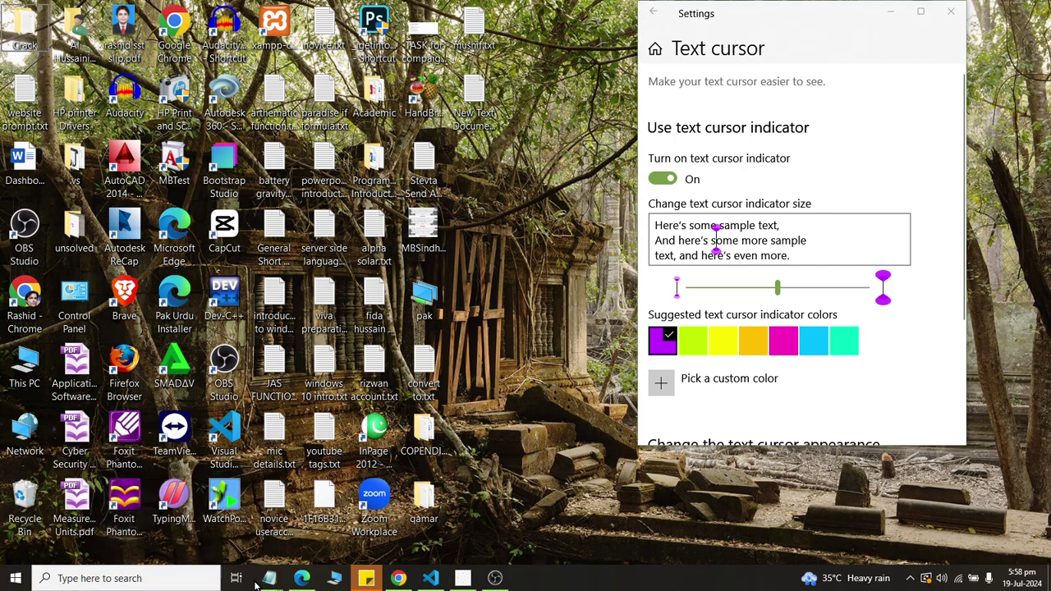
pyautogui.moveTo(269, 578)
pyautogui.click(498, 553)
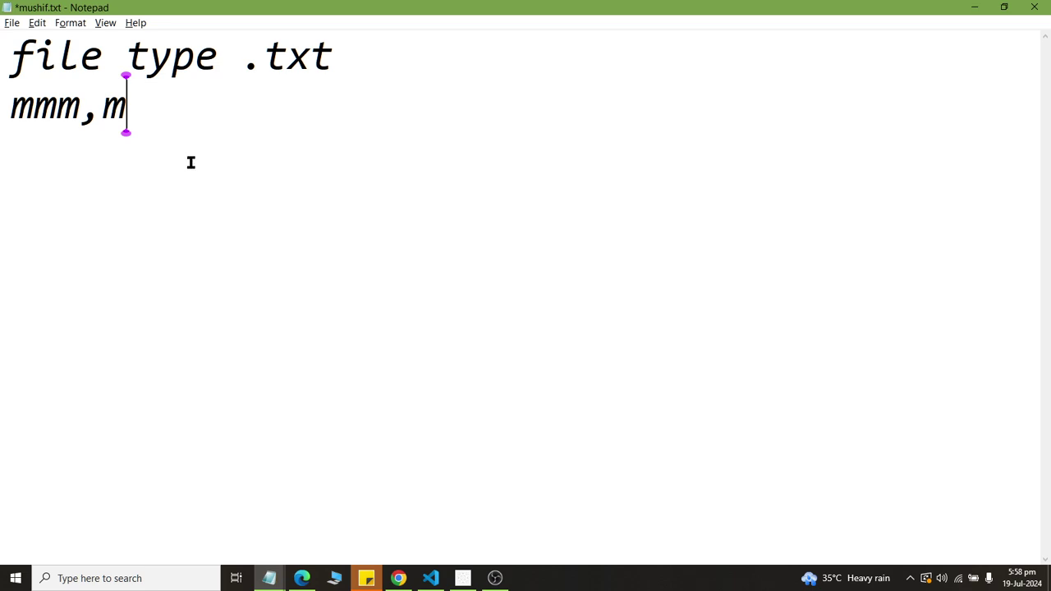
pyautogui.hotkey('alt', 'Tab')
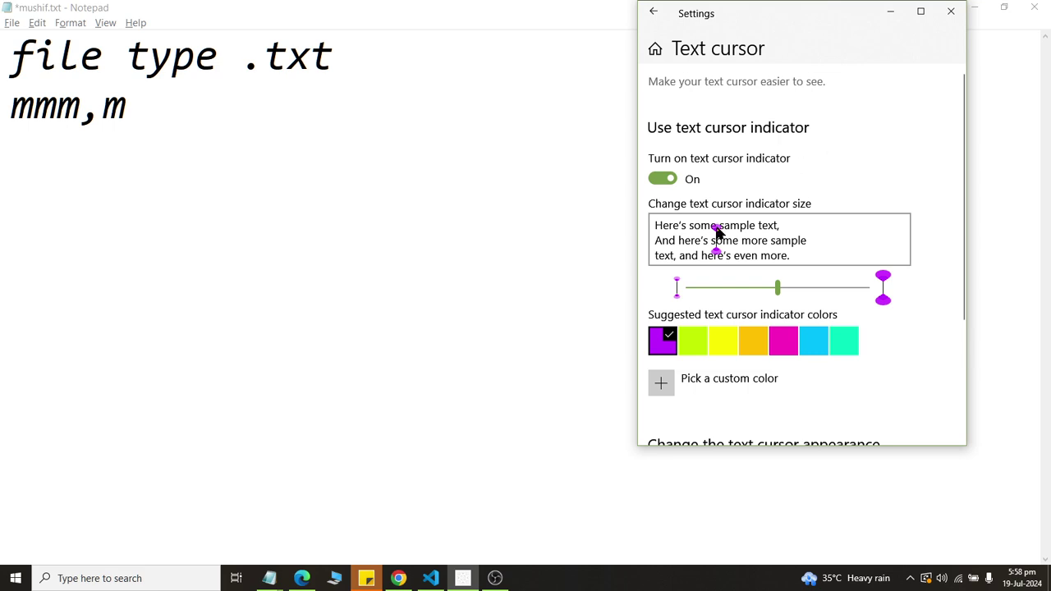
# - Shrink the text cursor indicator to its smallest size, compare it in Notepad, and restore the medium size
pyautogui.scroll(-5, 739, 300)
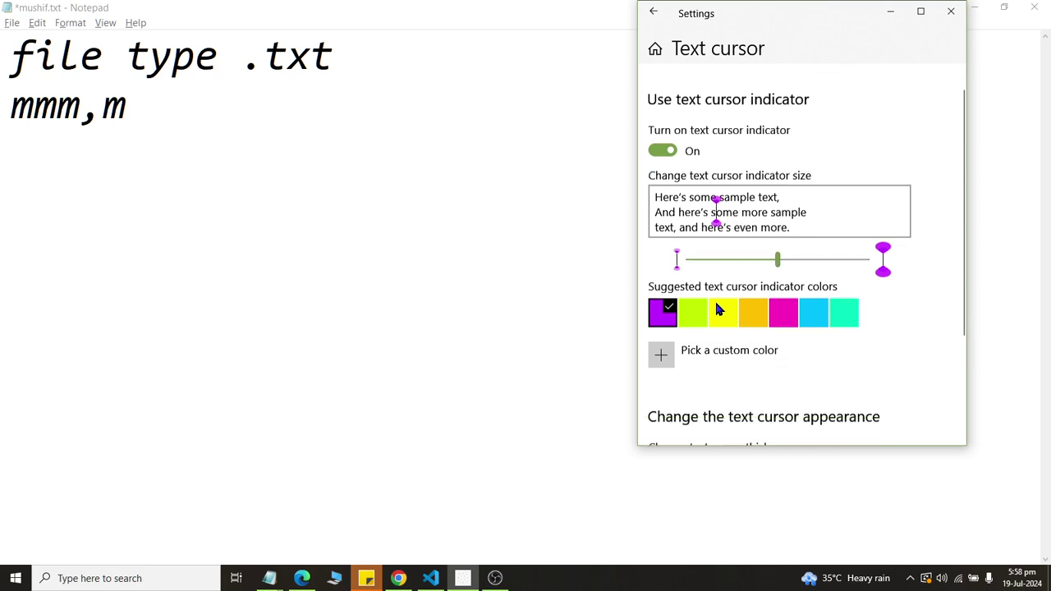
pyautogui.scroll(2, 719, 307)
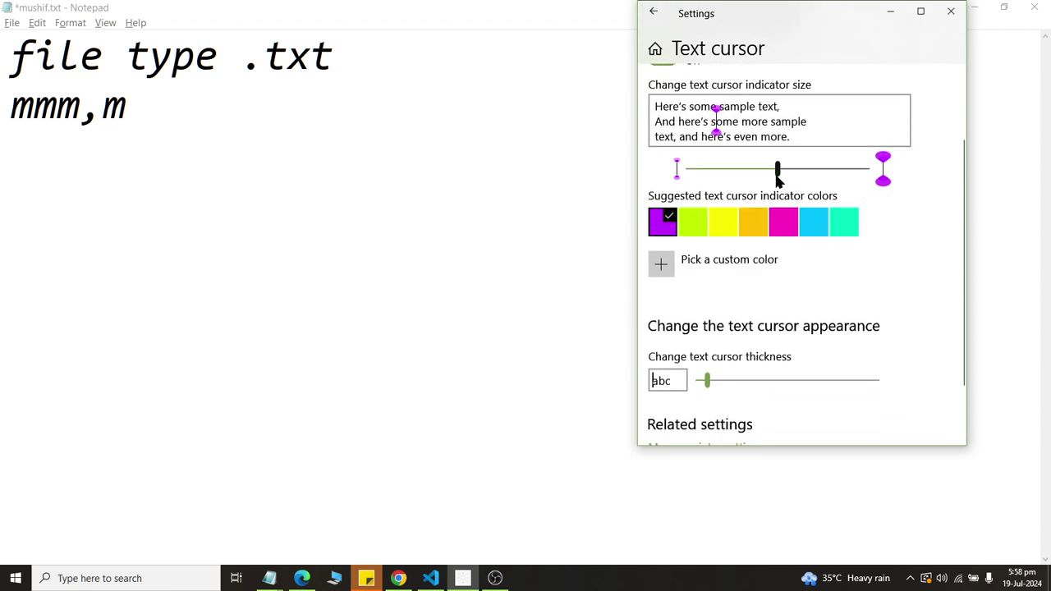
pyautogui.moveTo(779, 171); pyautogui.dragTo(542, 174)
pyautogui.click(403, 140)
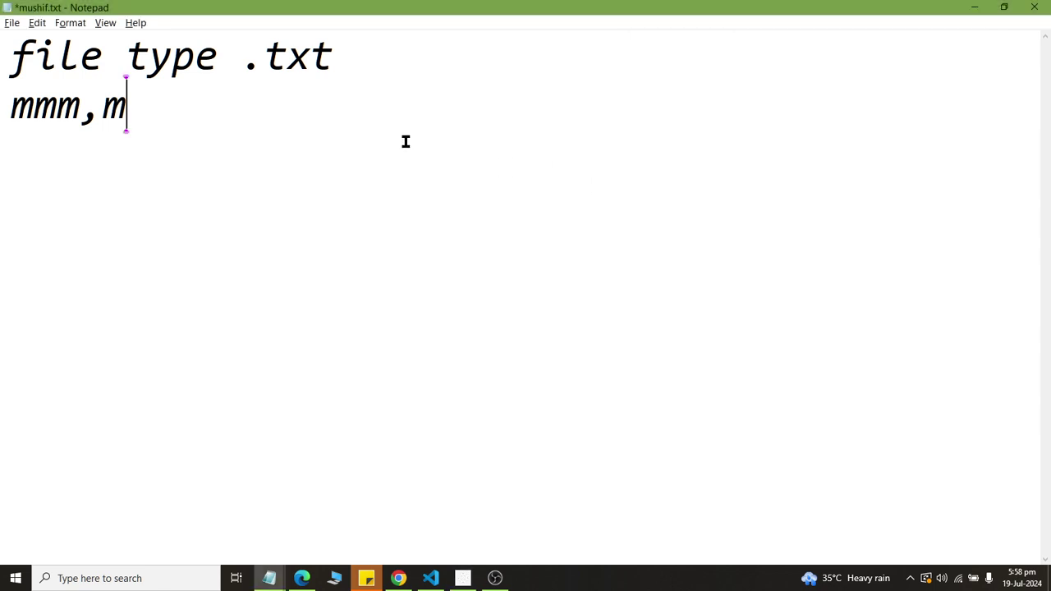
pyautogui.click(463, 578)
pyautogui.moveTo(689, 182); pyautogui.dragTo(783, 181)
pyautogui.click(218, 210)
pyautogui.click(462, 578)
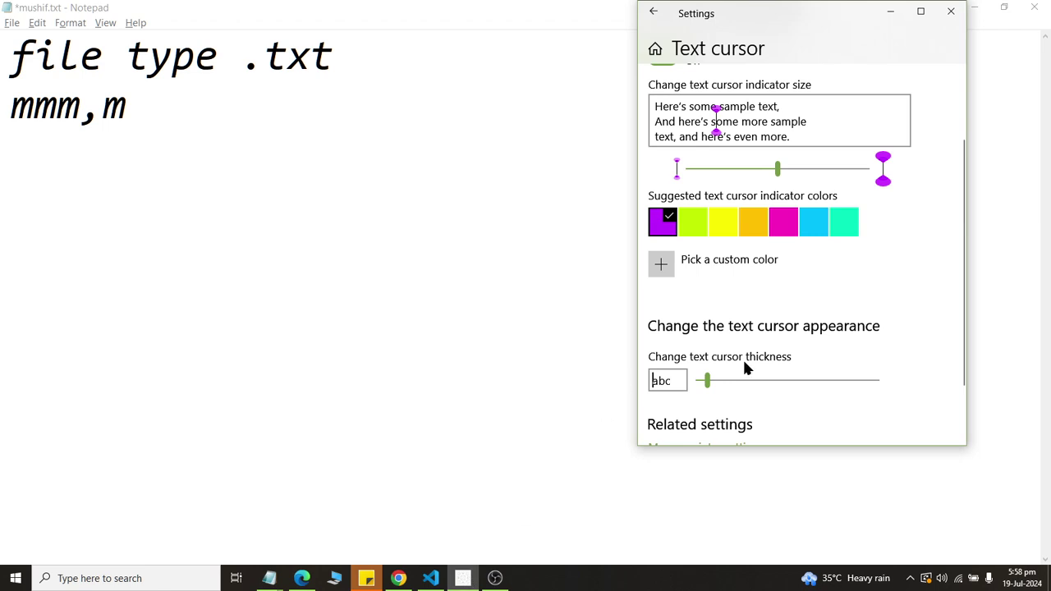
# - Increase the text cursor thickness to about the middle of its range and check the cursor in Notepad
pyautogui.click(175, 151)
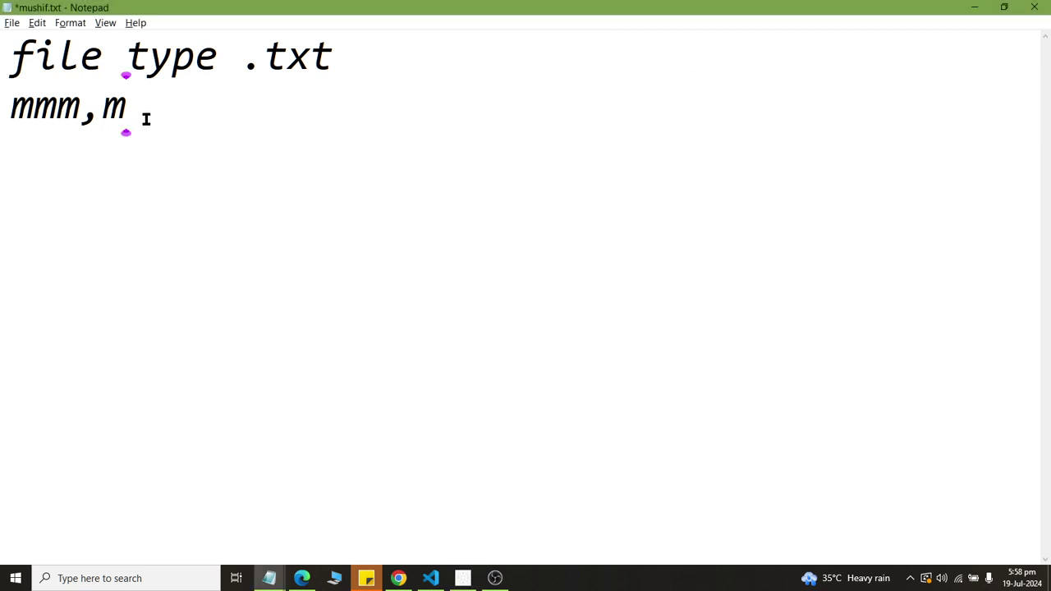
pyautogui.click(462, 578)
pyautogui.moveTo(723, 384); pyautogui.dragTo(783, 380)
pyautogui.click(228, 171)
pyautogui.click(462, 578)
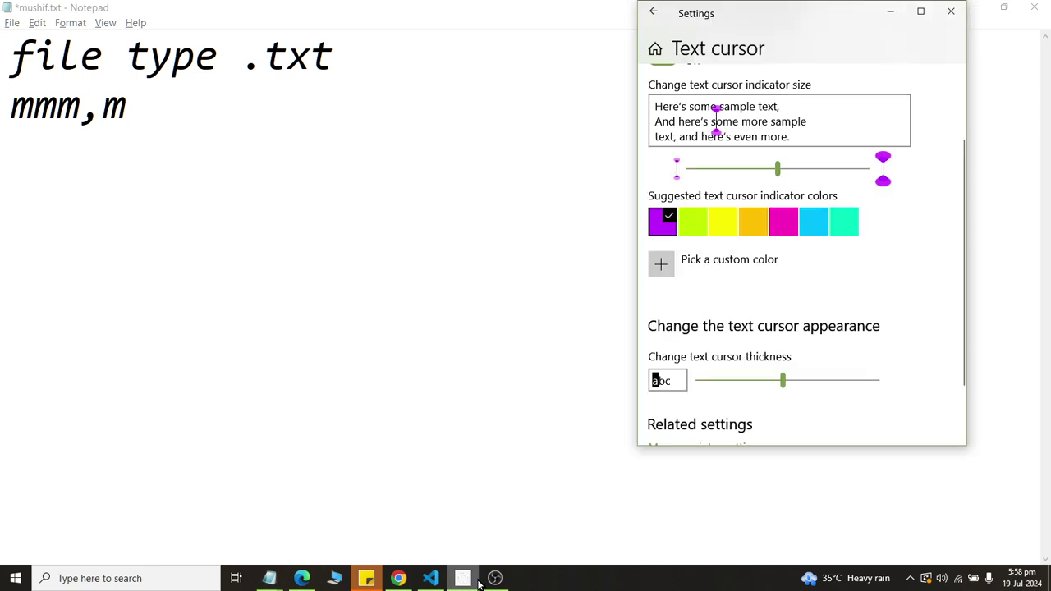
# - Reduce the text cursor thickness to about a quarter of its range and check it in Notepad
pyautogui.moveTo(783, 380); pyautogui.dragTo(741, 384)
pyautogui.click(271, 247)
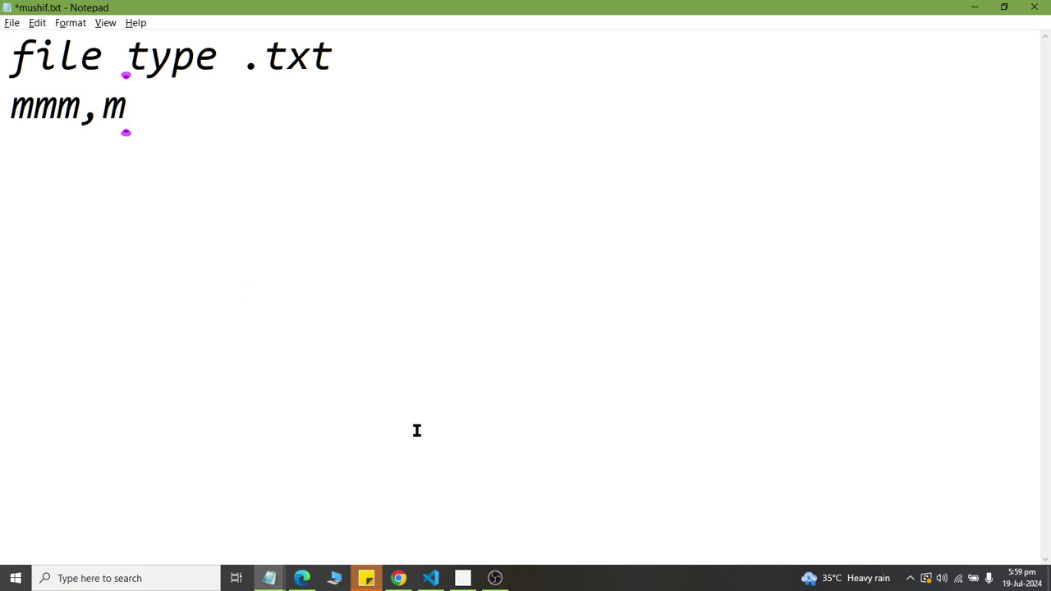
pyautogui.click(462, 578)
# - Return to the Ease of Access categories and open the Magnifier settings
pyautogui.scroll(-2, 836, 279)
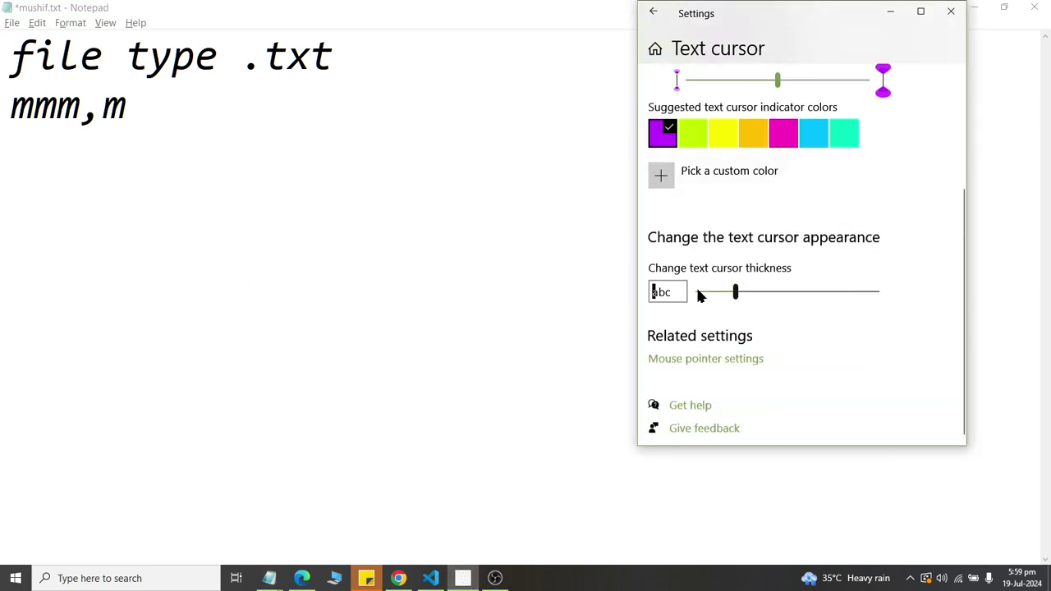
pyautogui.scroll(5, 681, 136)
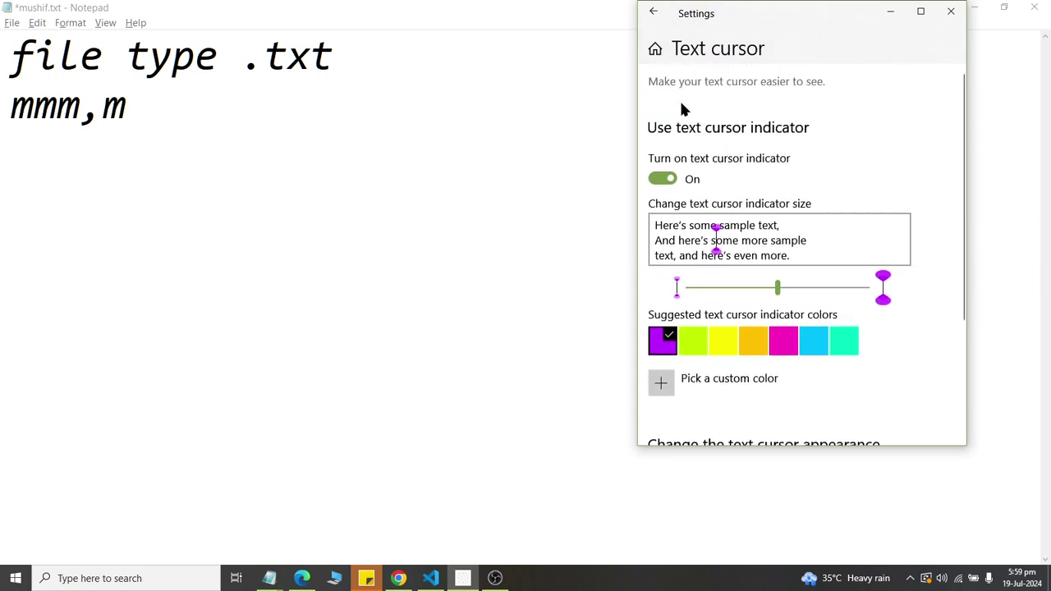
pyautogui.click(653, 11)
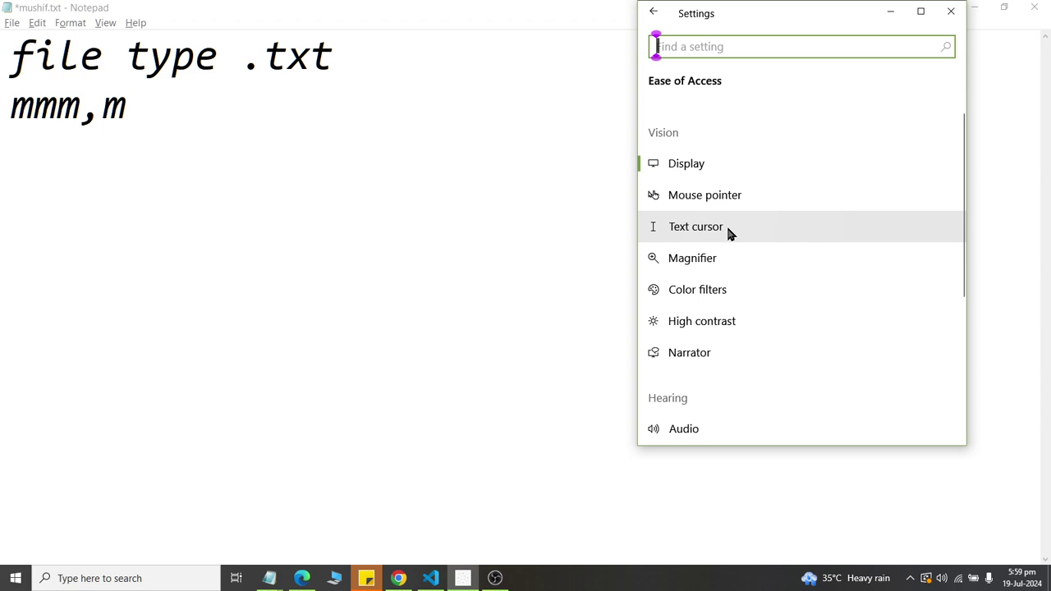
pyautogui.click(729, 258)
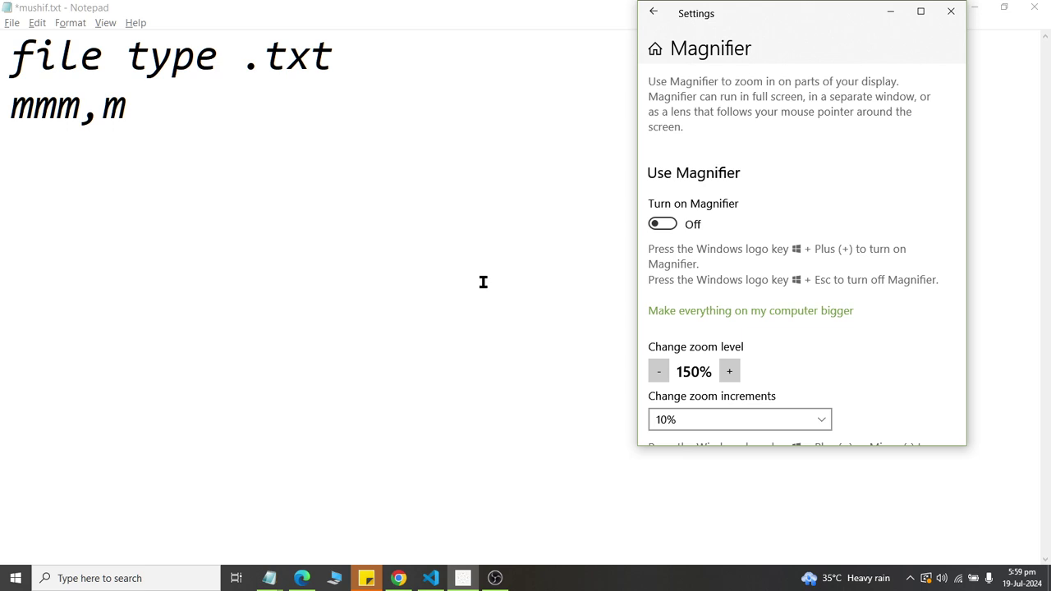
# - Close mushif.txt in Notepad without saving the changes
pyautogui.rightClick(483, 5)
pyautogui.click(531, 89)
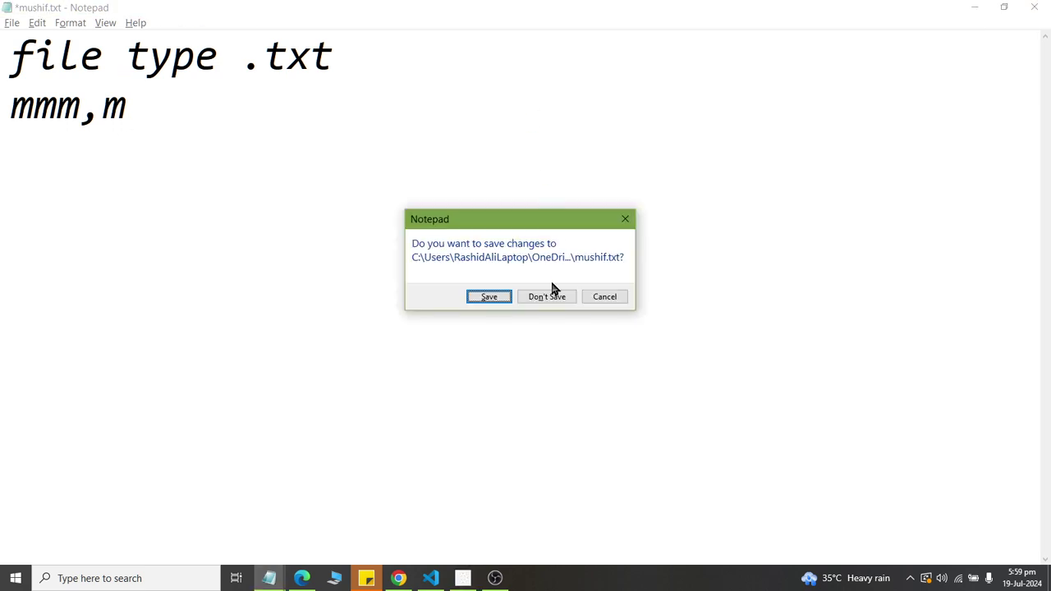
pyautogui.click(548, 295)
# - Turn on Magnifier, reposition its control window, and lower the zoom level in 10% steps
pyautogui.click(662, 226)
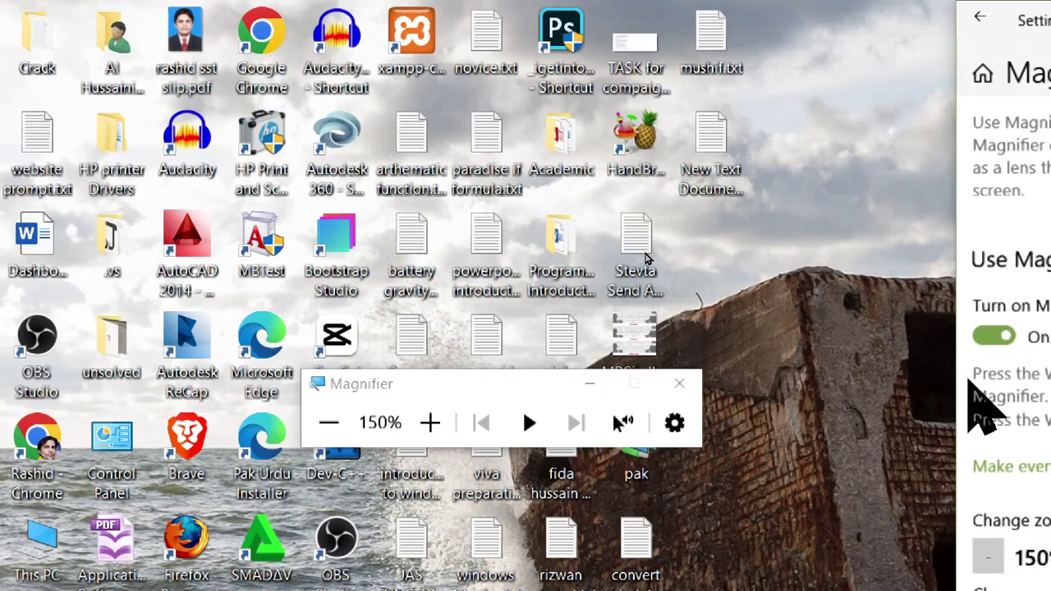
pyautogui.moveTo(370, 389); pyautogui.dragTo(470, 197)
pyautogui.click(425, 230)
pyautogui.click(424, 229)
pyautogui.click(424, 230)
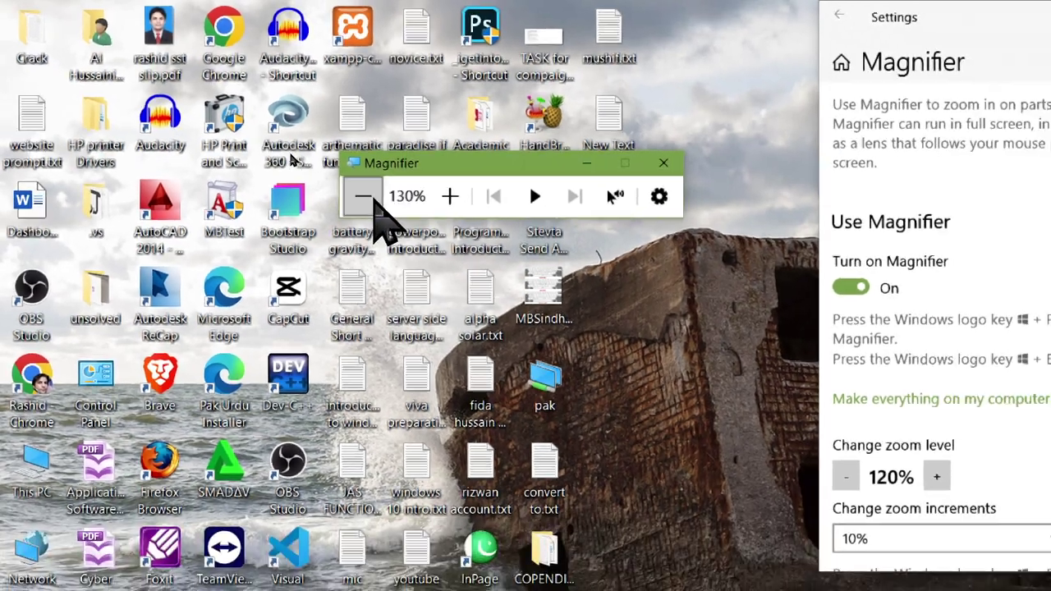
pyautogui.click(425, 230)
pyautogui.click(425, 230)
# - Raise the Magnifier zoom level to 200% in 10% steps
pyautogui.click(349, 152)
pyautogui.click(350, 152)
pyautogui.click(350, 153)
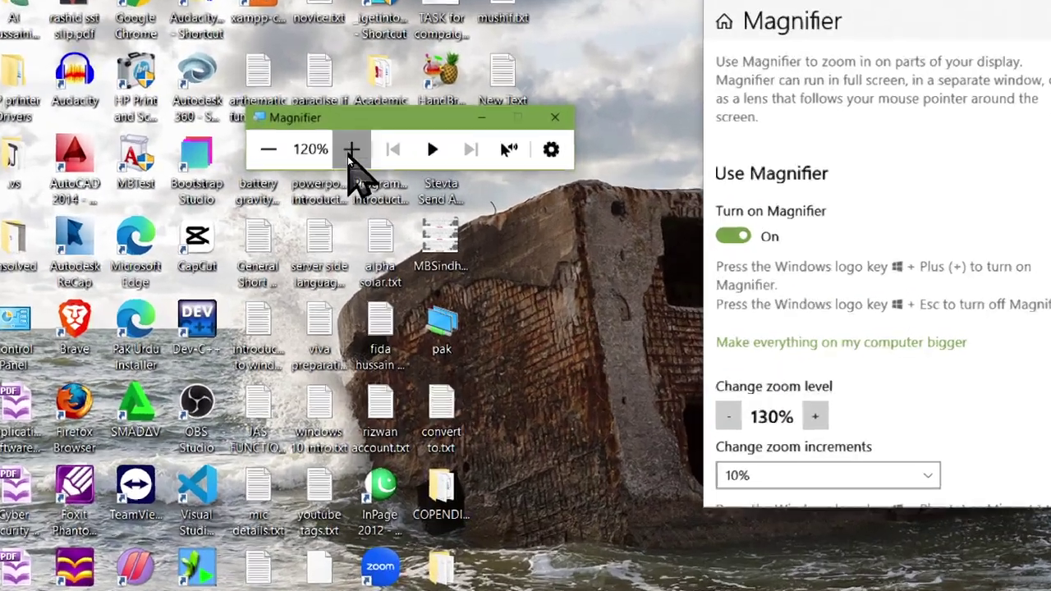
pyautogui.click(349, 152)
pyautogui.click(350, 153)
pyautogui.click(349, 152)
pyautogui.click(351, 150)
pyautogui.click(352, 149)
pyautogui.click(351, 149)
pyautogui.click(351, 149)
pyautogui.click(351, 150)
pyautogui.click(351, 149)
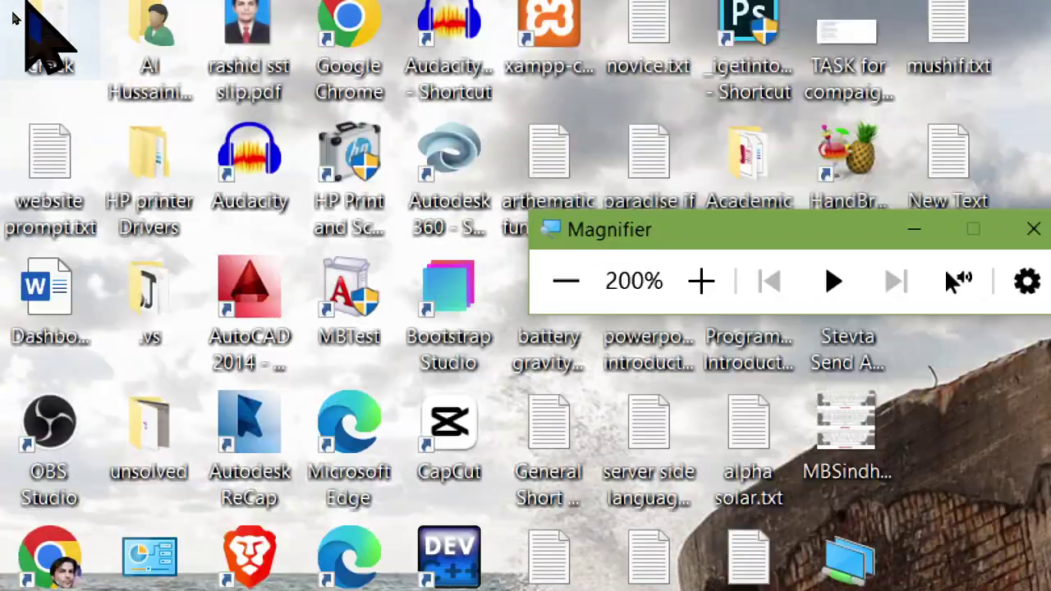
# - Turn off Magnifier in its settings and set its zoom level to 160%
pyautogui.press('ctrl+super+m')
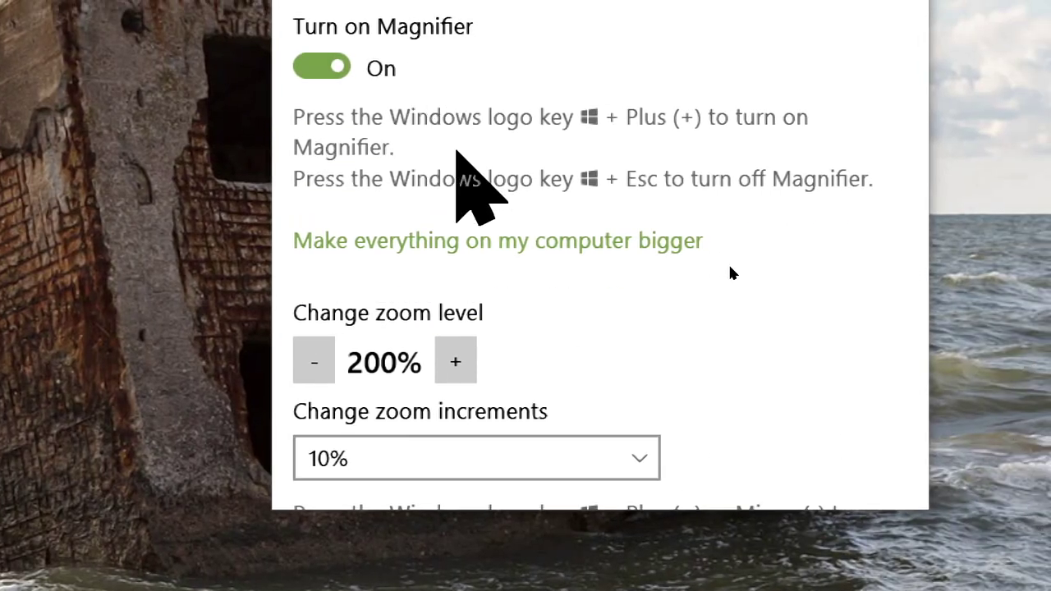
pyautogui.click(322, 67)
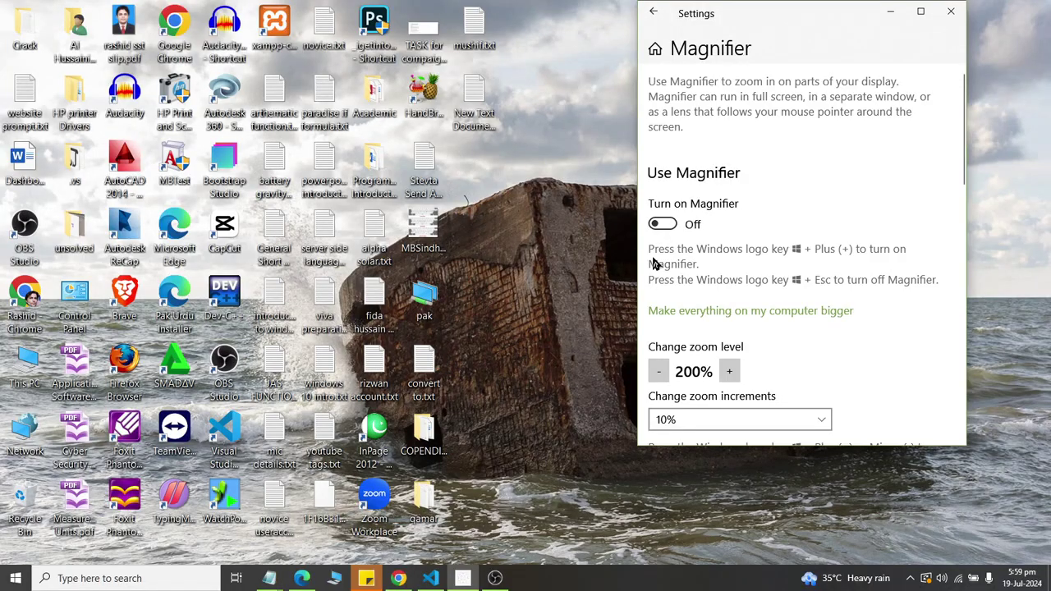
pyautogui.scroll(-2, 685, 282)
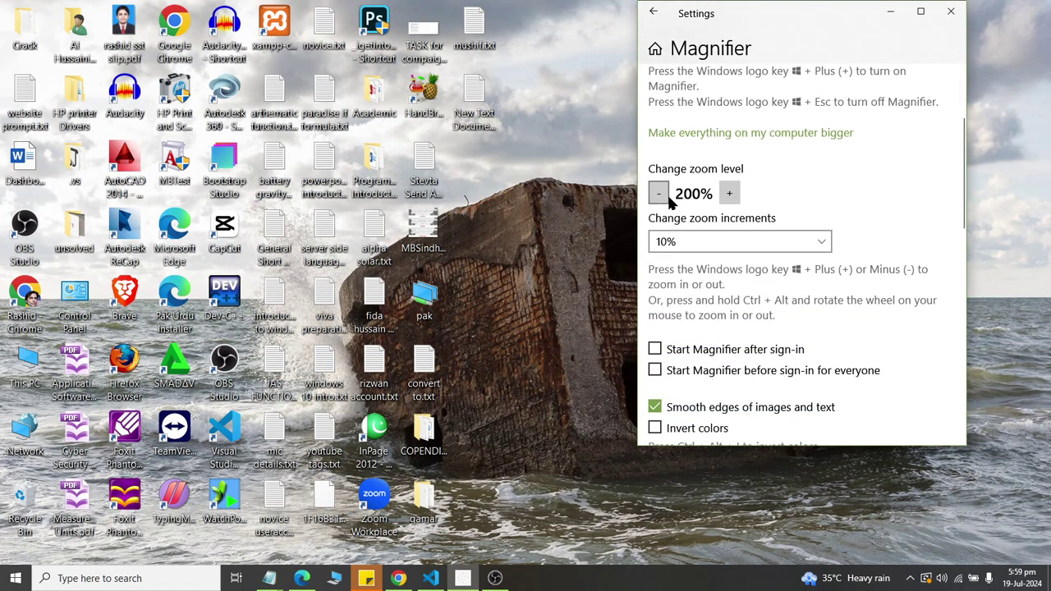
pyautogui.click(667, 196)
pyautogui.tripleClick(667, 196)
pyautogui.doubleClick(667, 195)
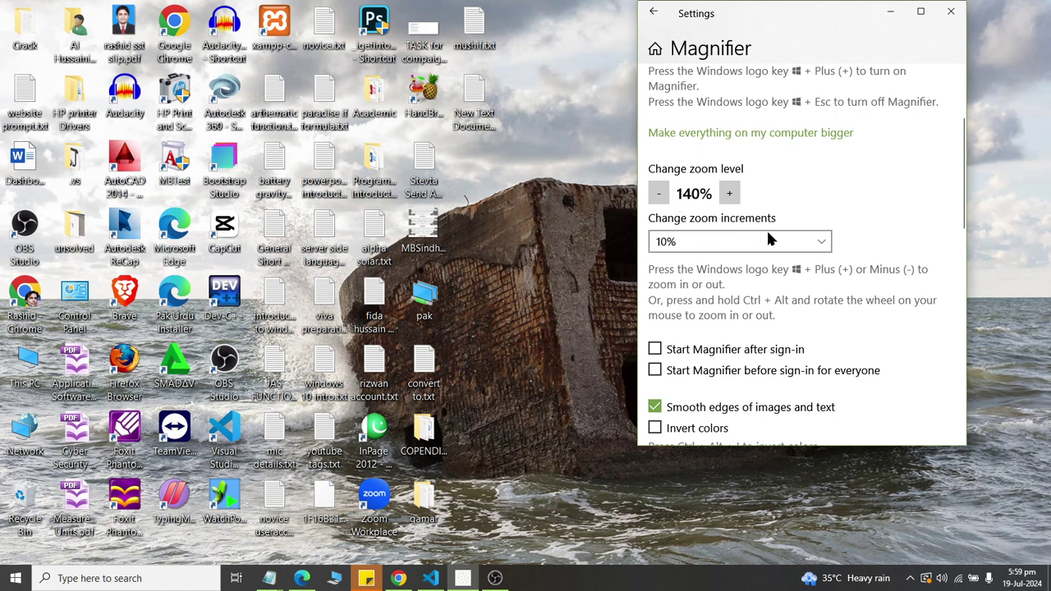
pyautogui.click(733, 199)
pyautogui.click(730, 196)
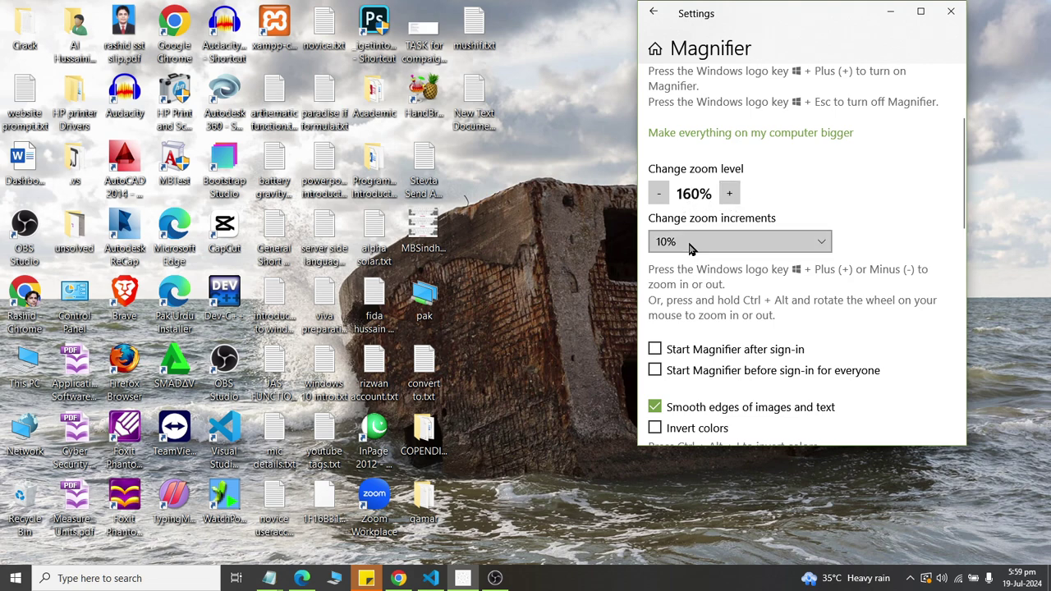
# - Try a zoom increment of 5%, raising the zoom level to 165% and lowering it one increment again
pyautogui.click(690, 244)
pyautogui.click(690, 220)
pyautogui.click(732, 197)
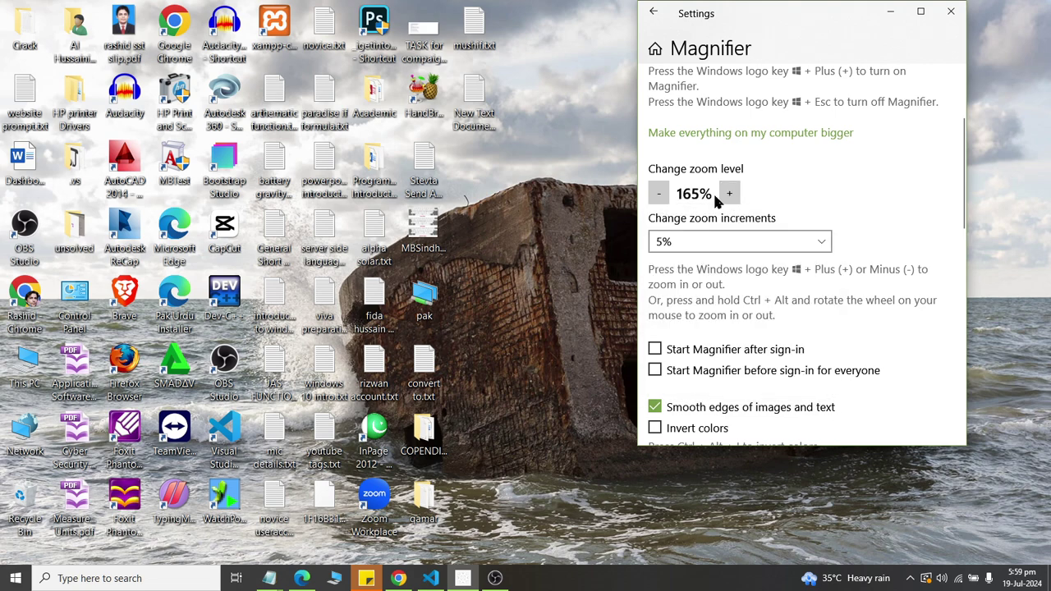
pyautogui.click(659, 196)
# - Set the zoom increments to 25% and test them by raising and lowering the zoom level once
pyautogui.click(686, 241)
pyautogui.click(689, 265)
pyautogui.click(729, 195)
pyautogui.click(661, 194)
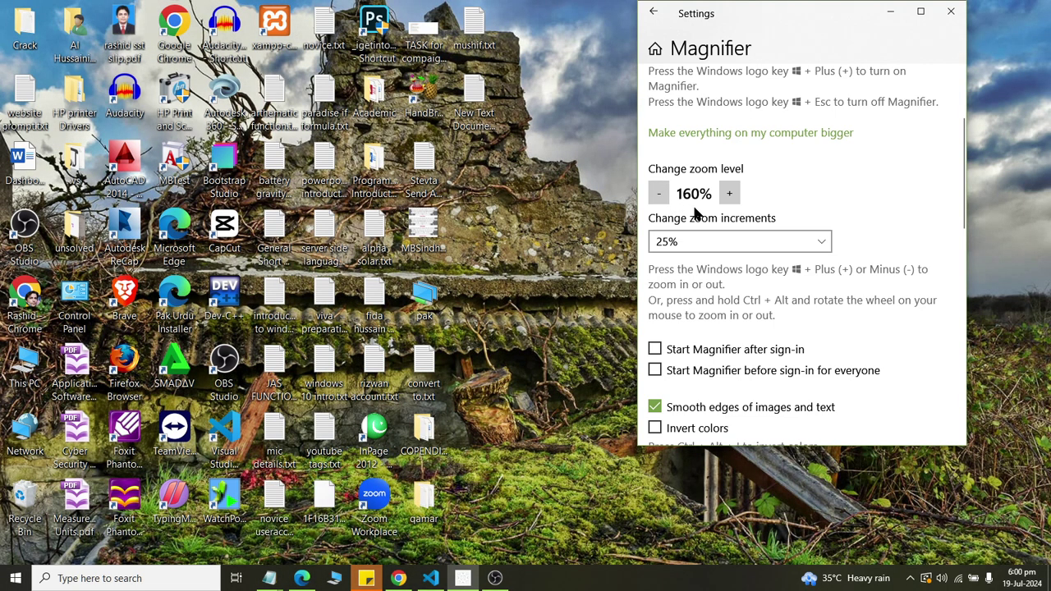
# - Turn on Magnifier, zoom in to 185% and back out to 160%, and close Magnifier
pyautogui.scroll(3, 693, 209)
pyautogui.click(662, 225)
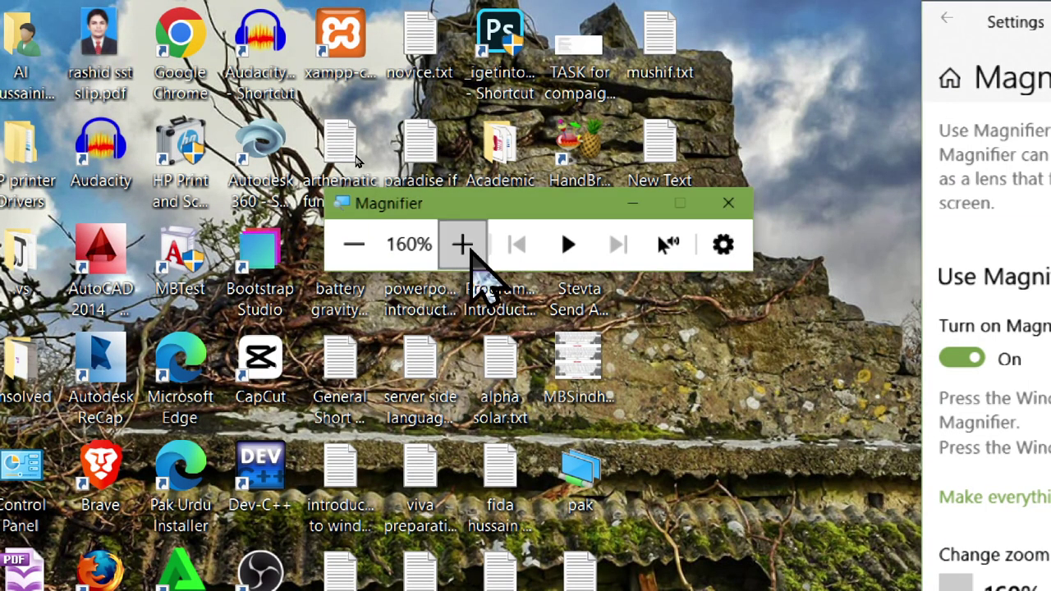
pyautogui.click(561, 244)
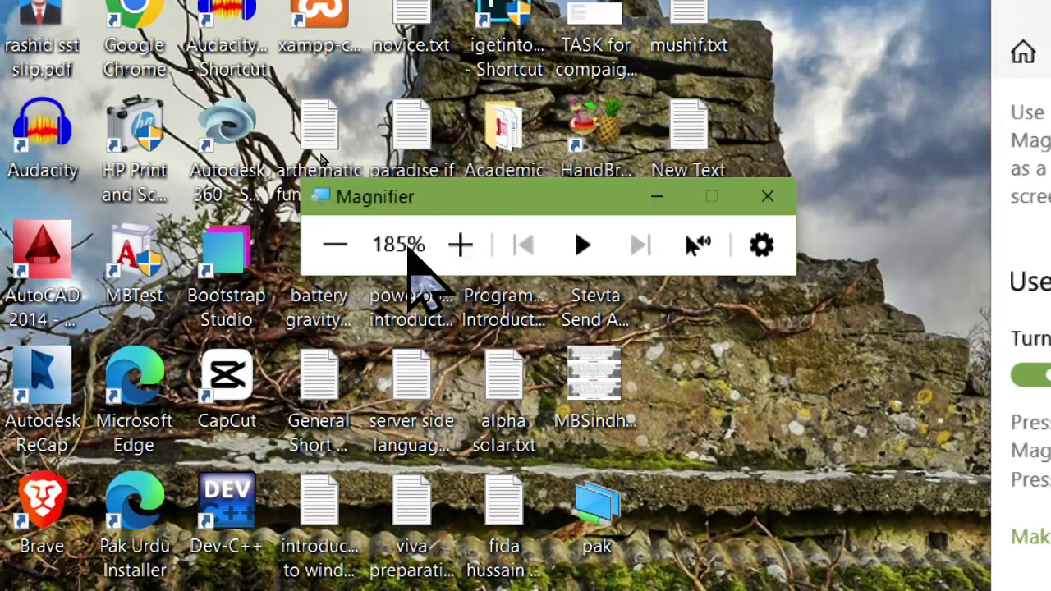
pyautogui.click(335, 246)
pyautogui.click(713, 201)
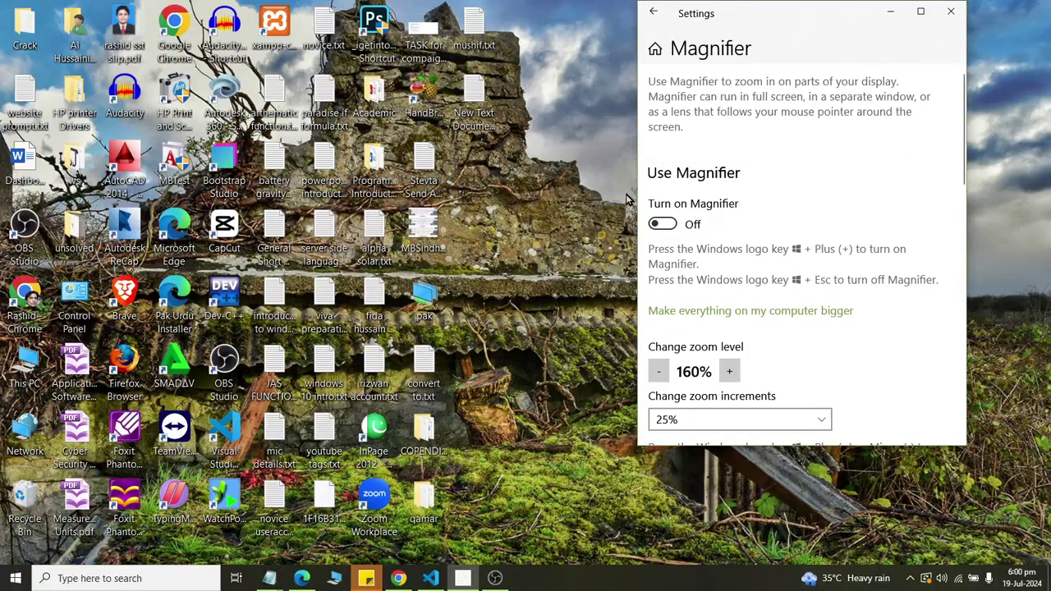
# - Try the options to start Magnifier after sign-in and before sign-in for everyone
pyautogui.scroll(-5, 694, 295)
pyautogui.scroll(2, 680, 221)
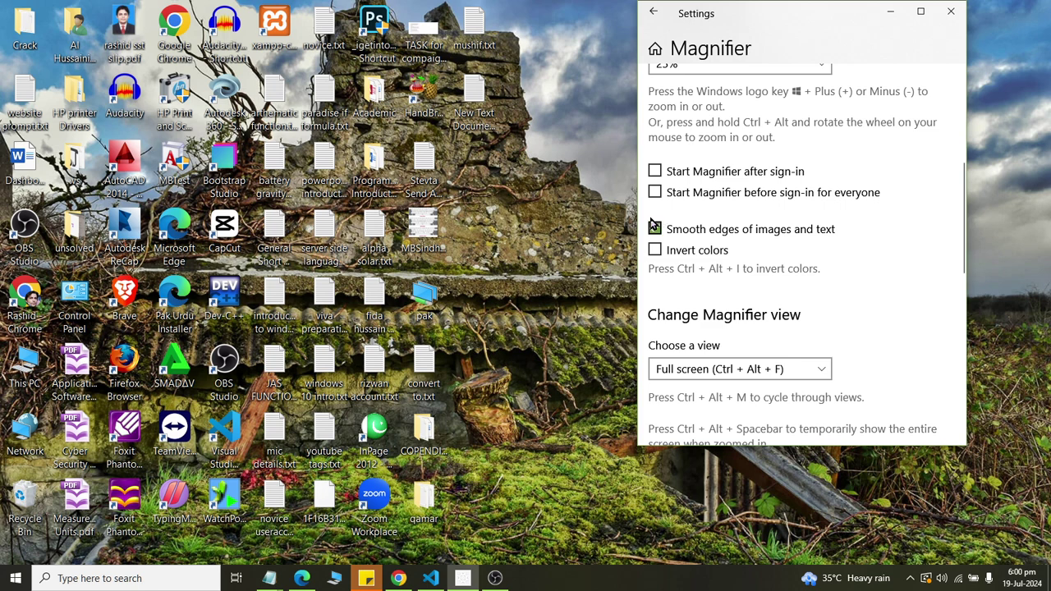
pyautogui.click(654, 170)
pyautogui.click(655, 192)
pyautogui.click(654, 192)
# - Turn on Magnifier with inverted colors
pyautogui.scroll(5, 665, 260)
pyautogui.click(675, 230)
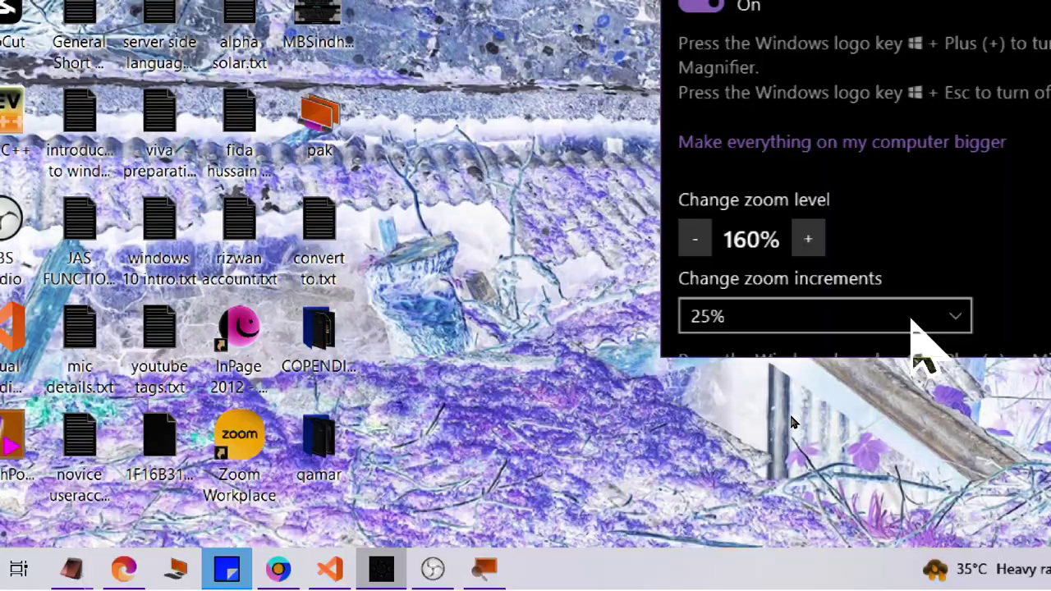
# - Turn off the inverted colors option for Magnifier and switch Magnifier off
pyautogui.scroll(-3, 856, 160)
pyautogui.scroll(-3, 856, 164)
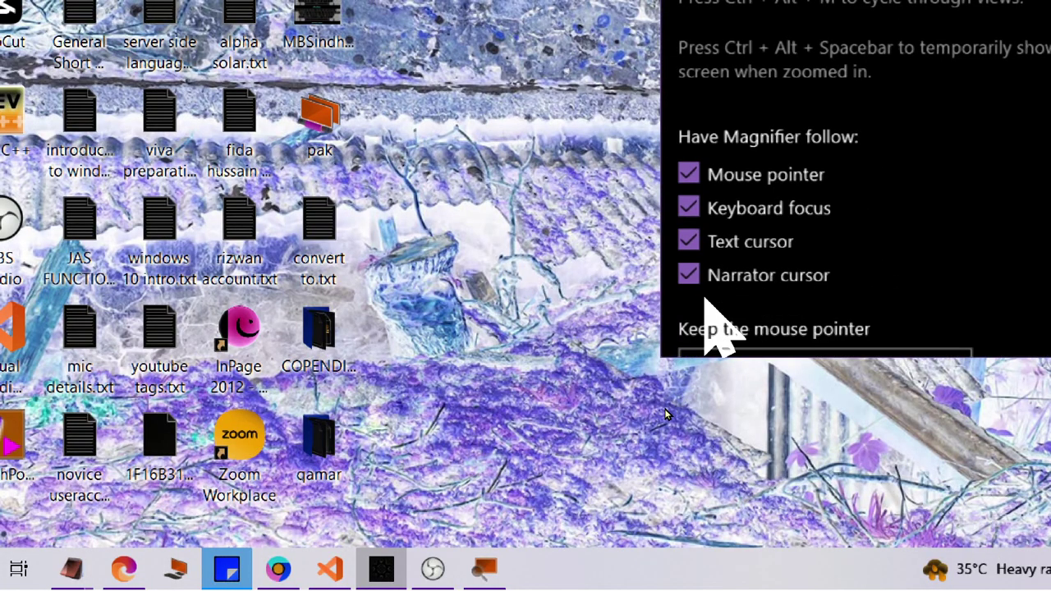
pyautogui.scroll(-2, 703, 304)
pyautogui.scroll(3, 704, 301)
pyautogui.click(689, 64)
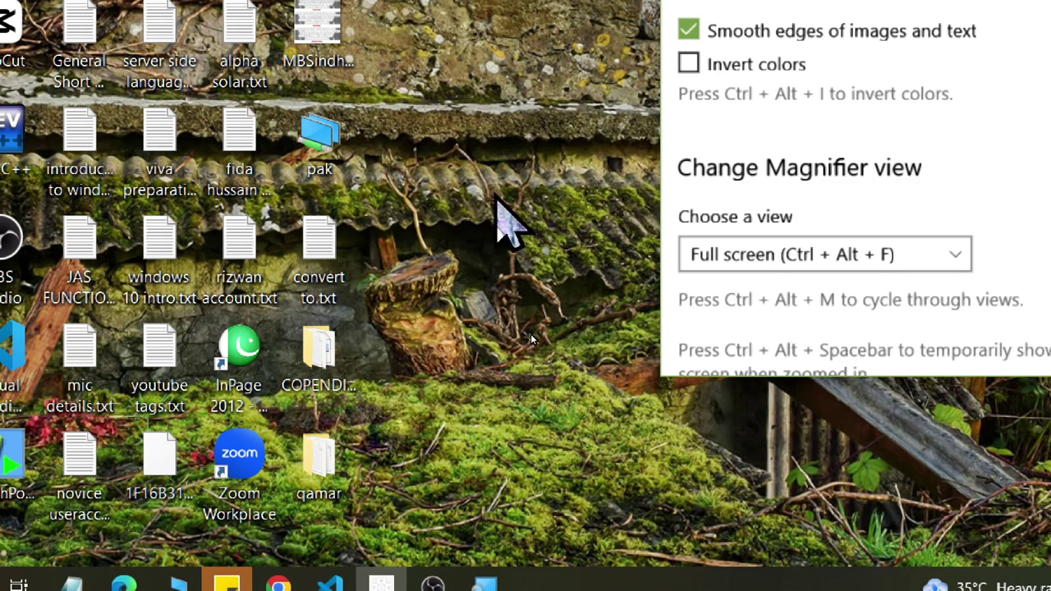
pyautogui.scroll(5, 723, 164)
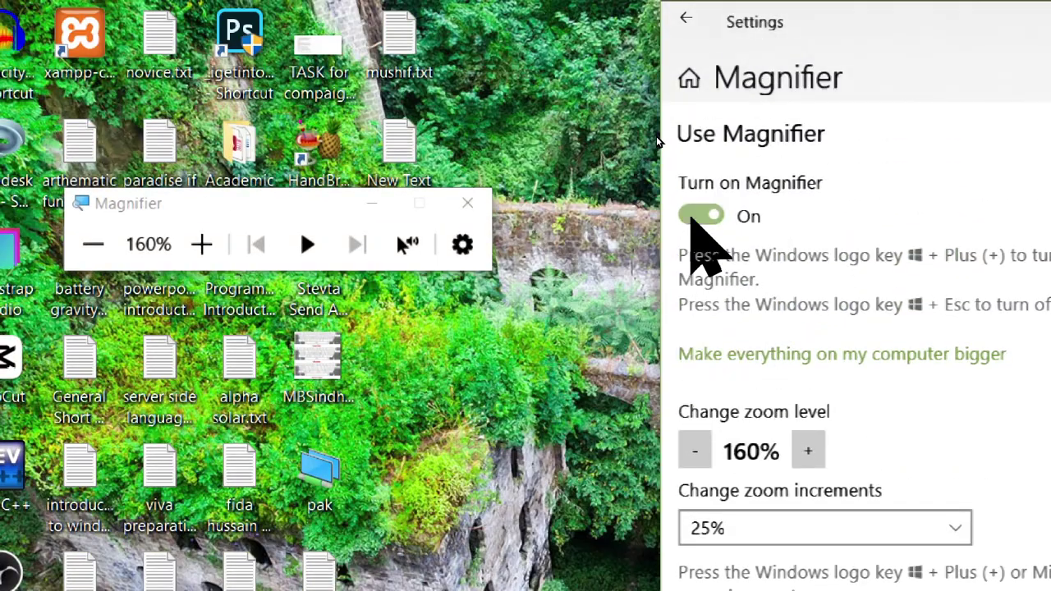
pyautogui.click(701, 215)
# - View the available Magnifier choices for where to keep the mouse pointer, then close the list without choosing another option
pyautogui.scroll(-10, 735, 247)
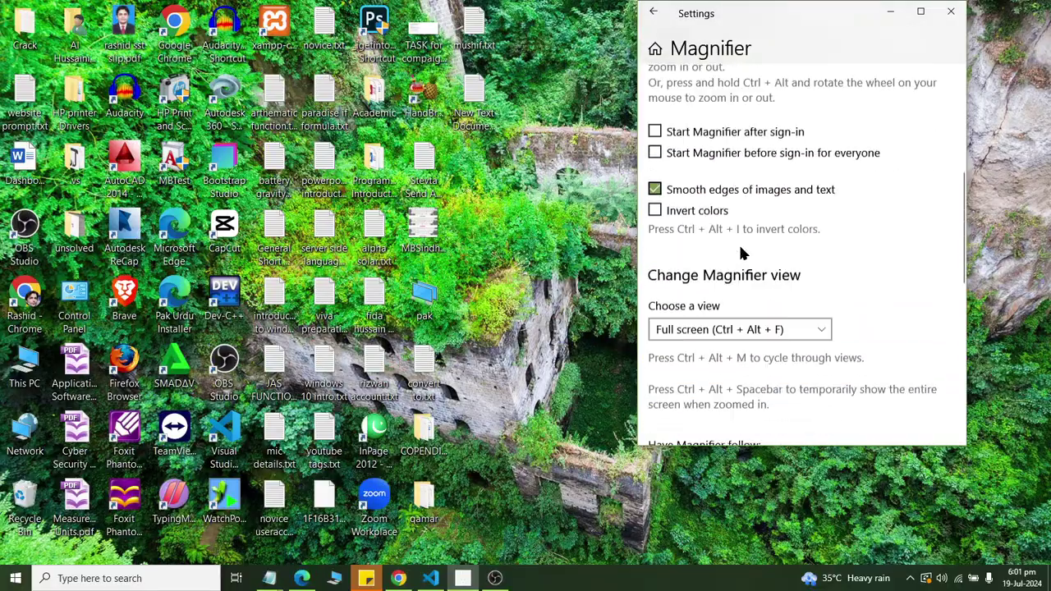
pyautogui.scroll(-1, 741, 254)
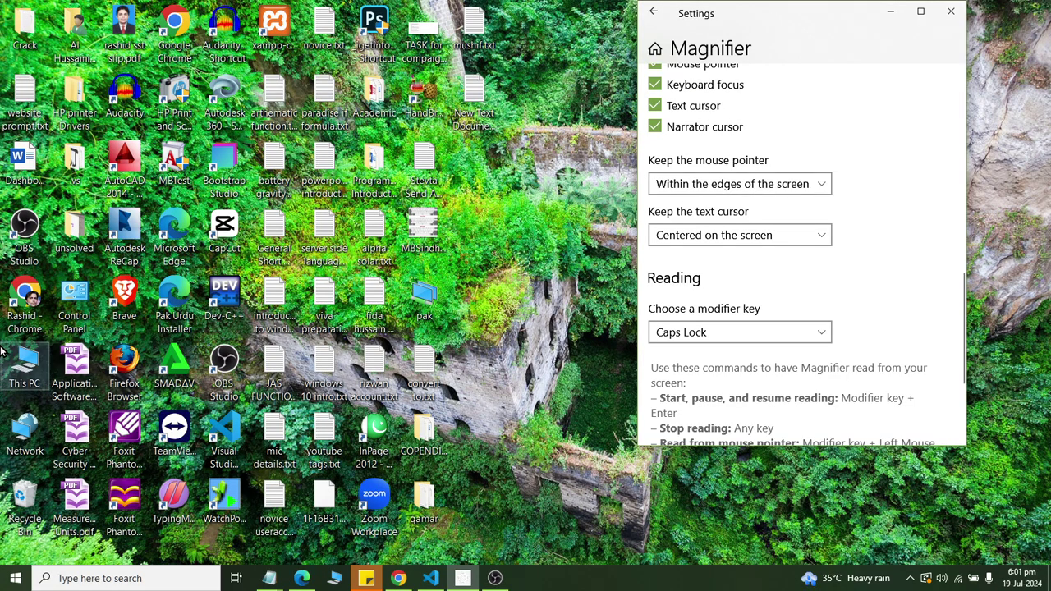
pyautogui.click(698, 187)
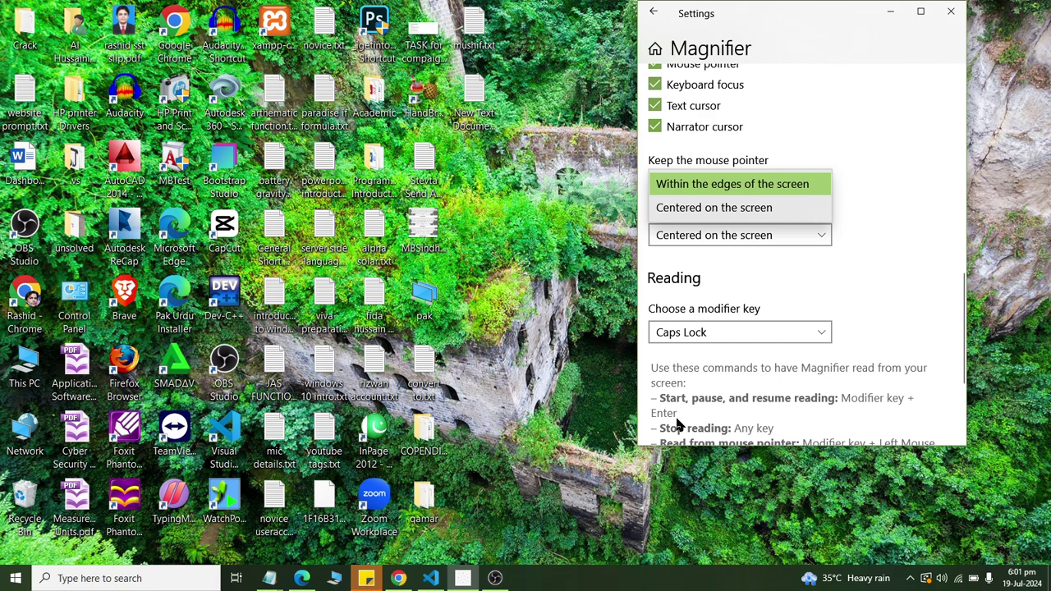
pyautogui.click(824, 186)
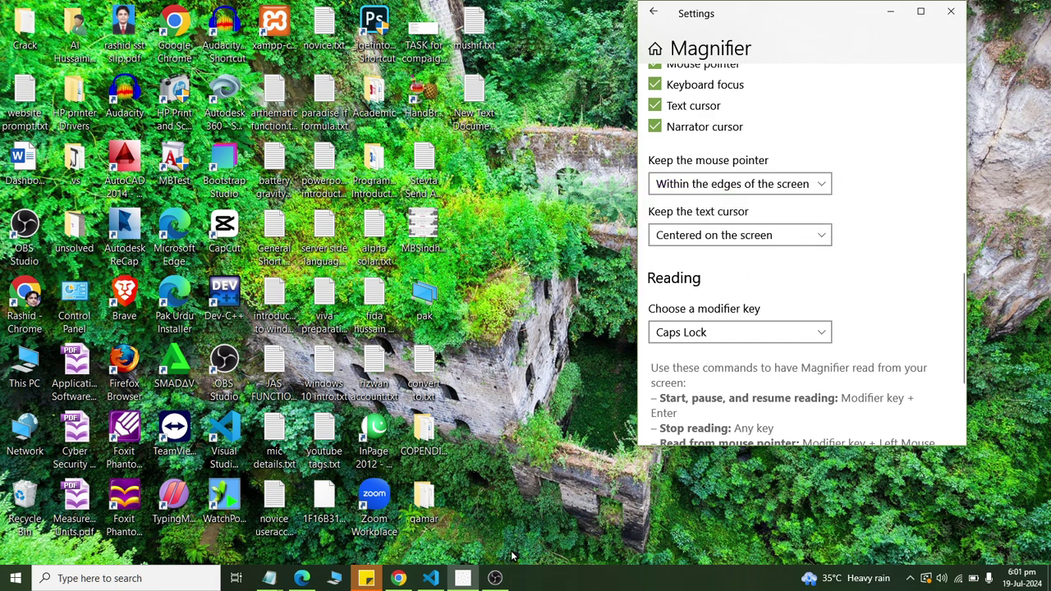